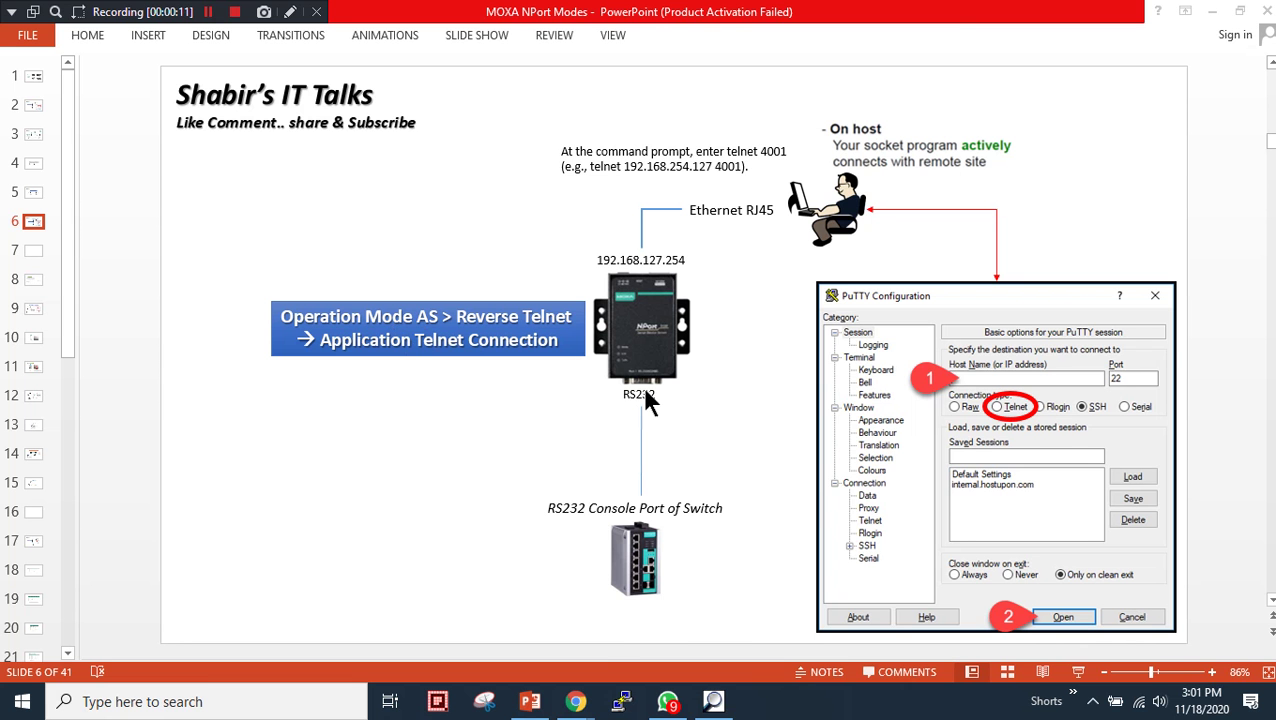
- Load the moxa.com website in Chrome
mouse_move(575, 701)
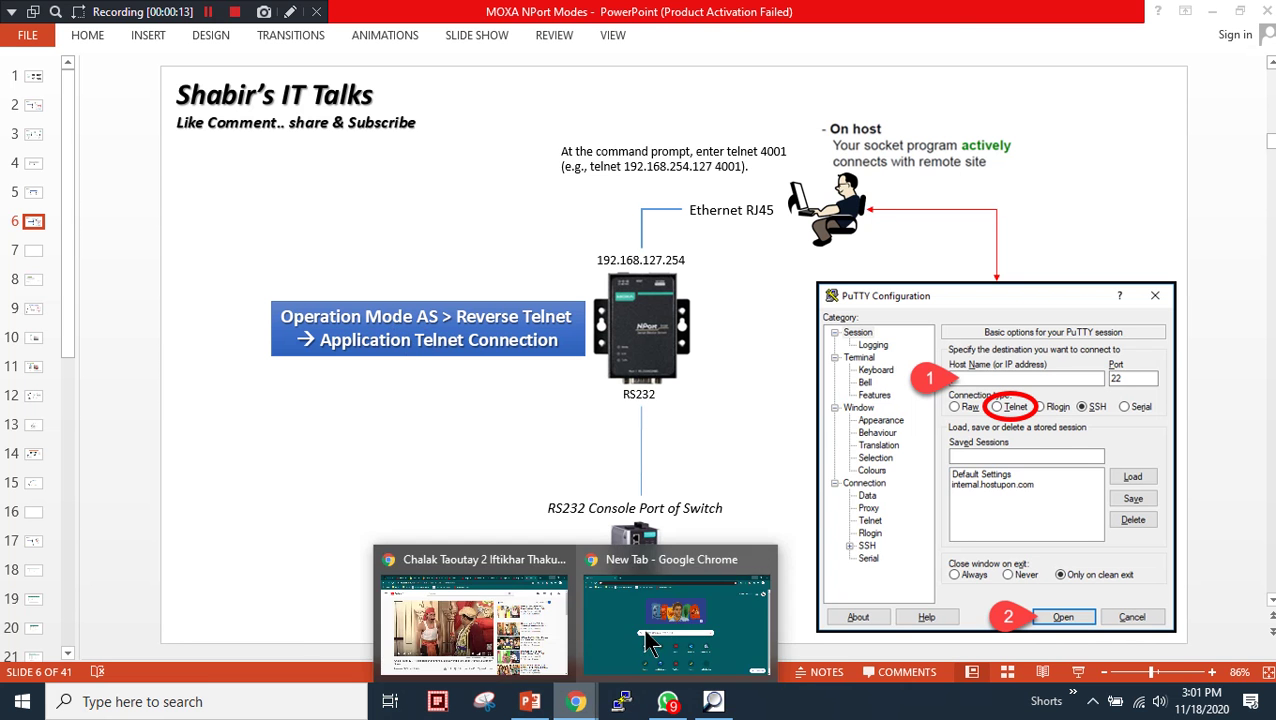
click(760, 580)
click(429, 44)
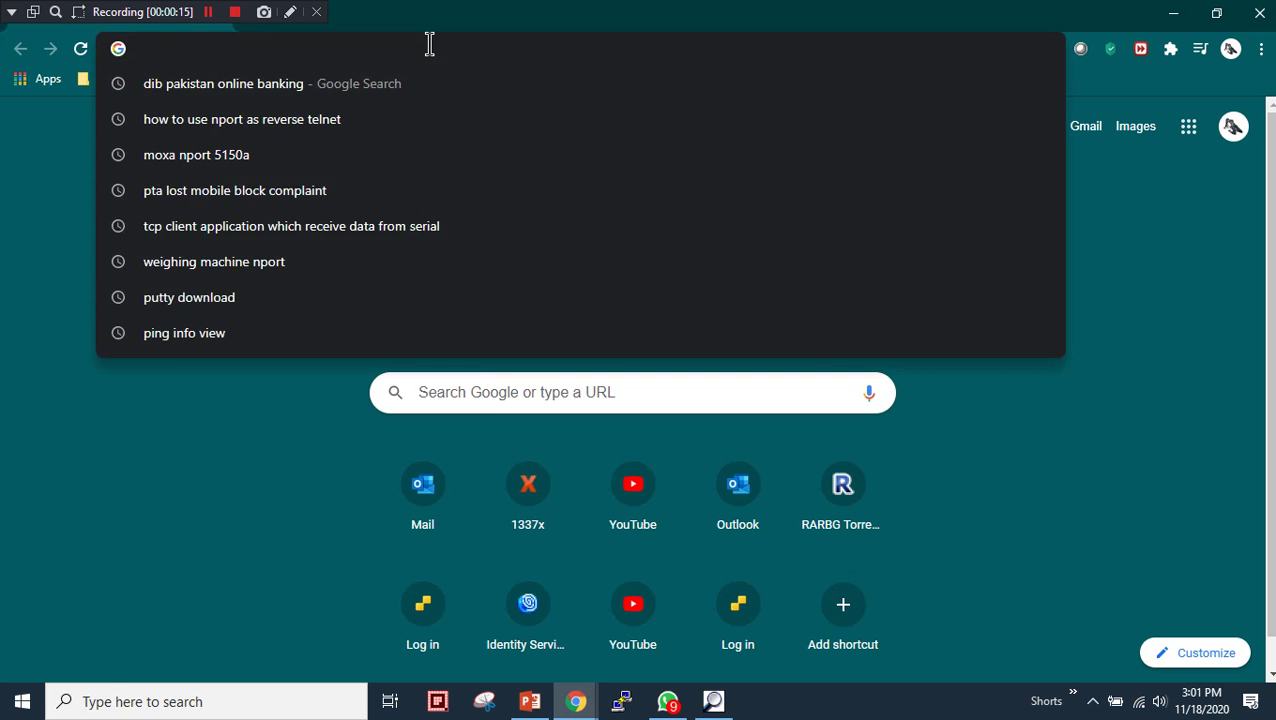
text(moxa)
key(Return)
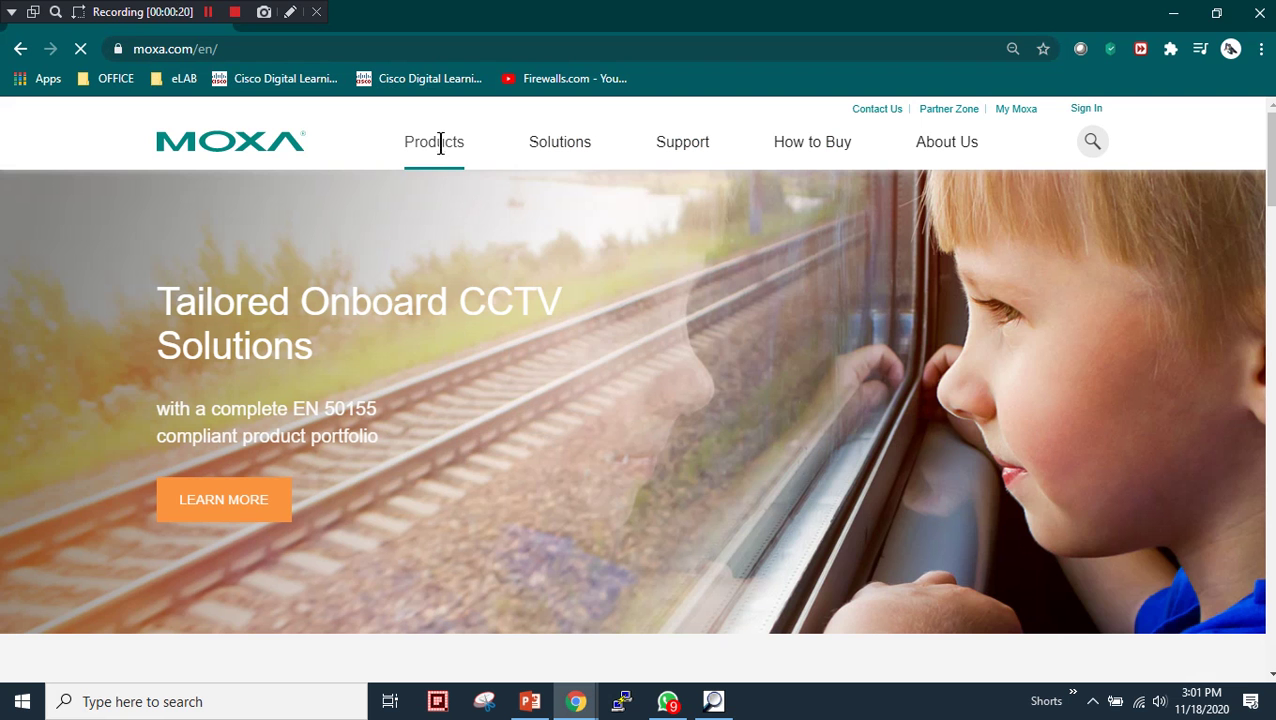
- Go to the Serial Device Servers category and open General Device Servers in a new tab
mouse_move(447, 158)
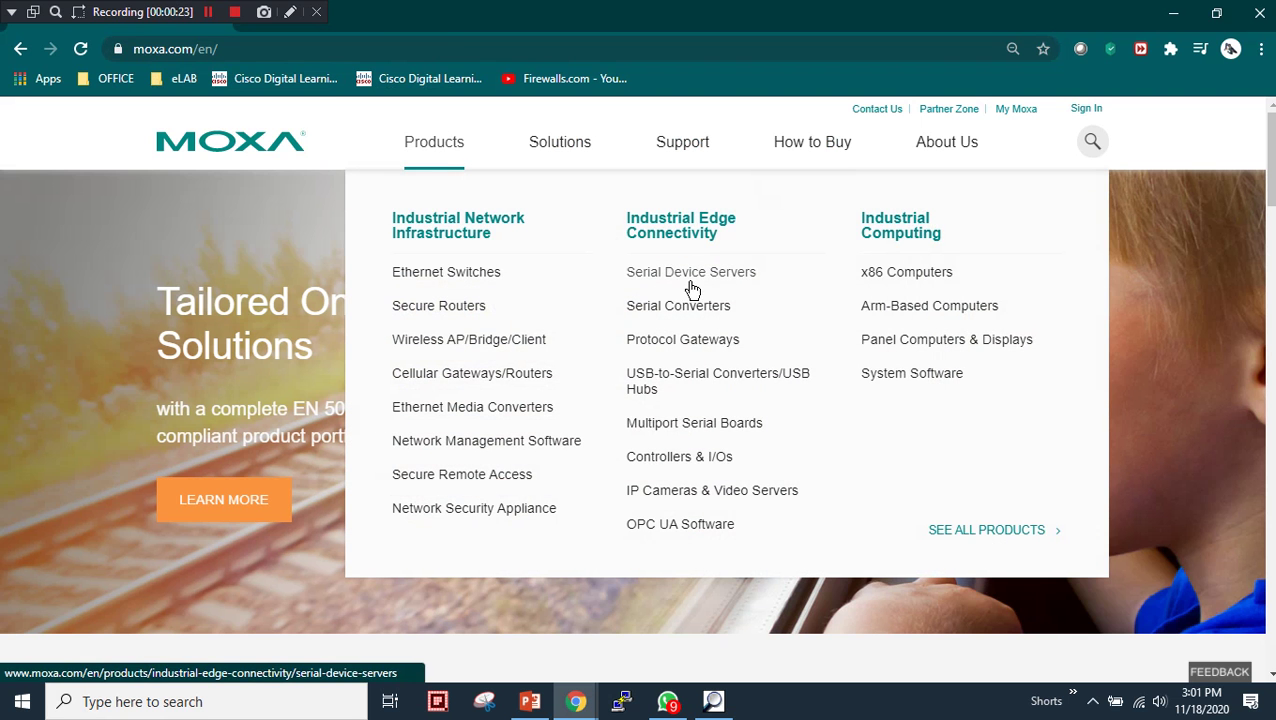
click(689, 287)
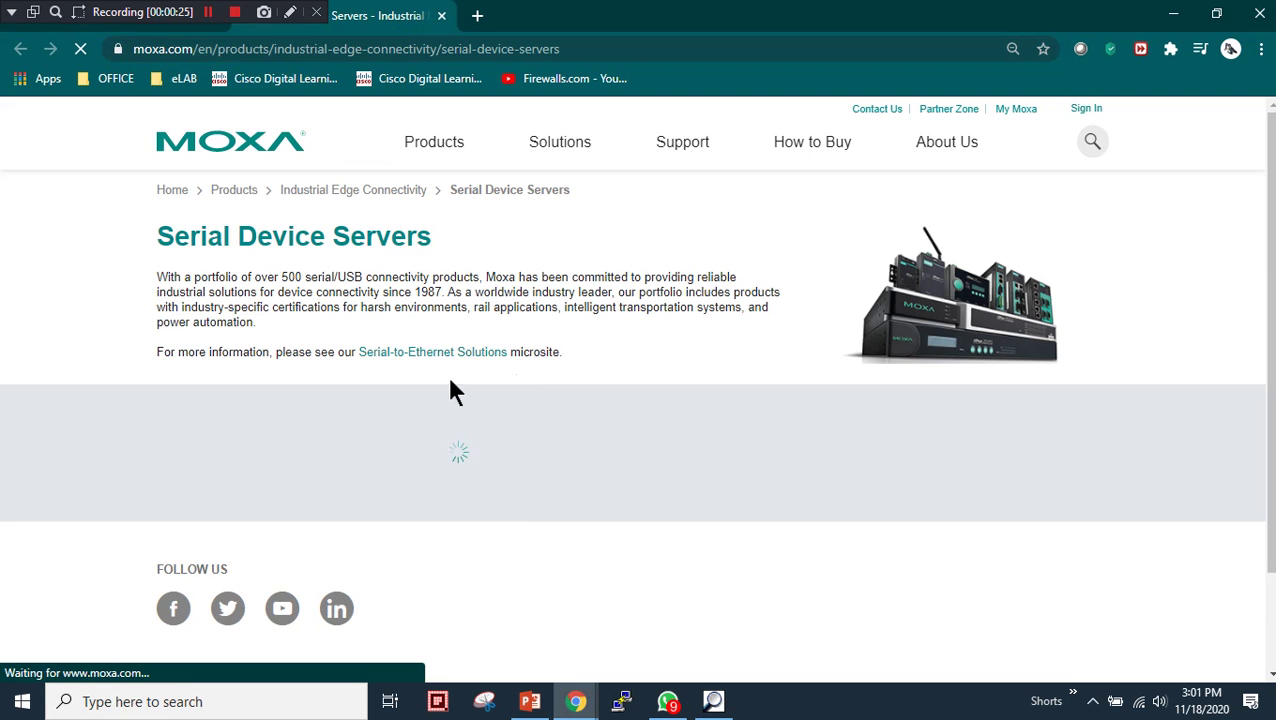
scroll(591, 298, down, 2)
right_click(592, 326)
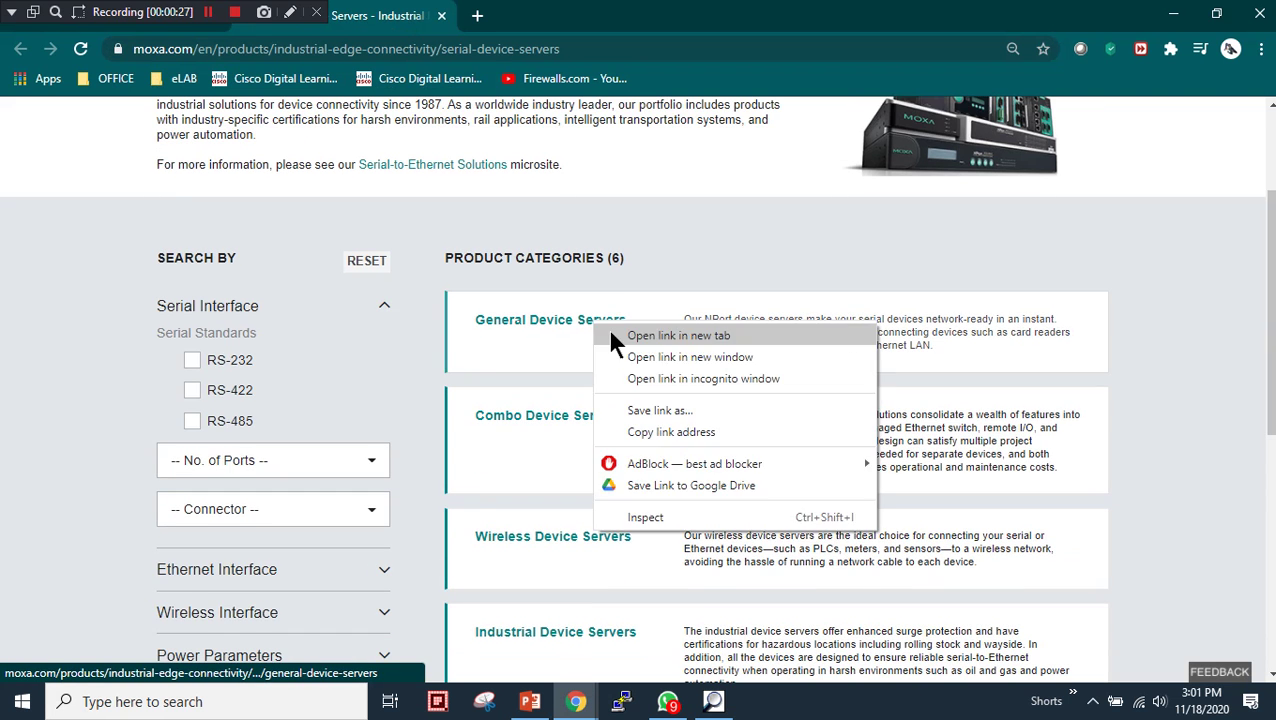
click(618, 336)
- In the General Device Servers tab, reach the NPort 5100 Series page and its datasheet link
click(577, 15)
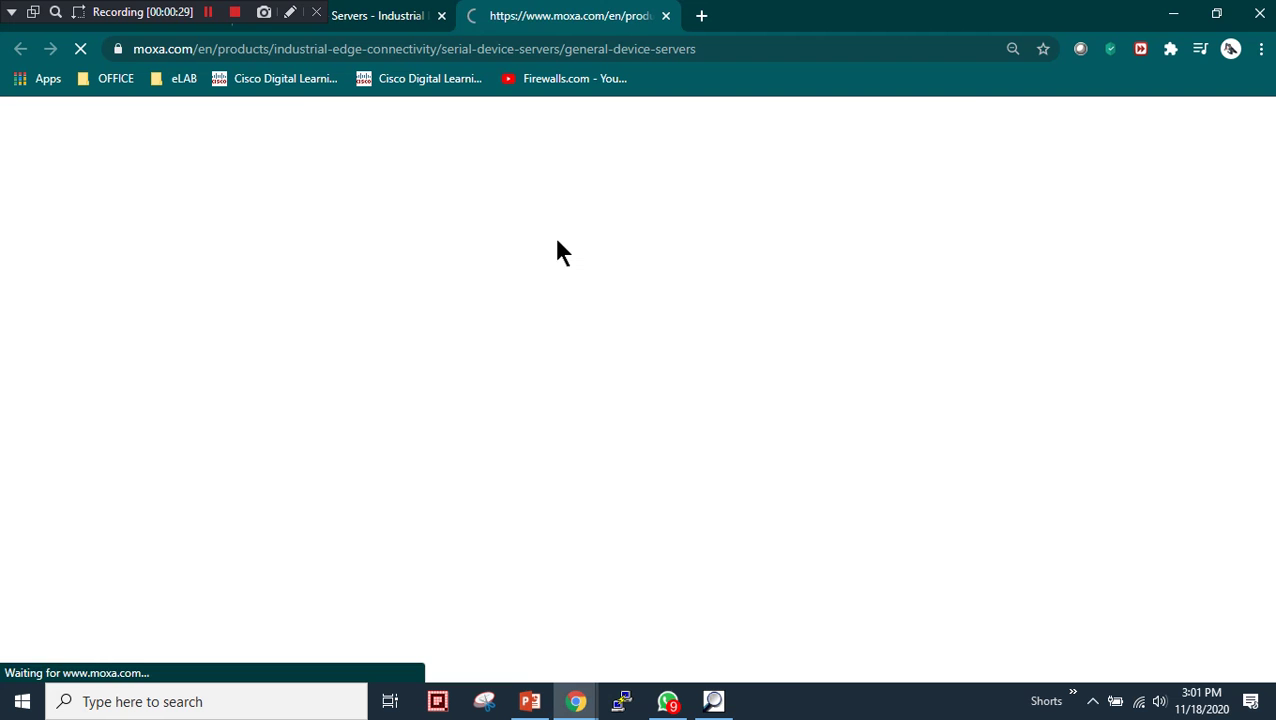
scroll(585, 370, down, 2)
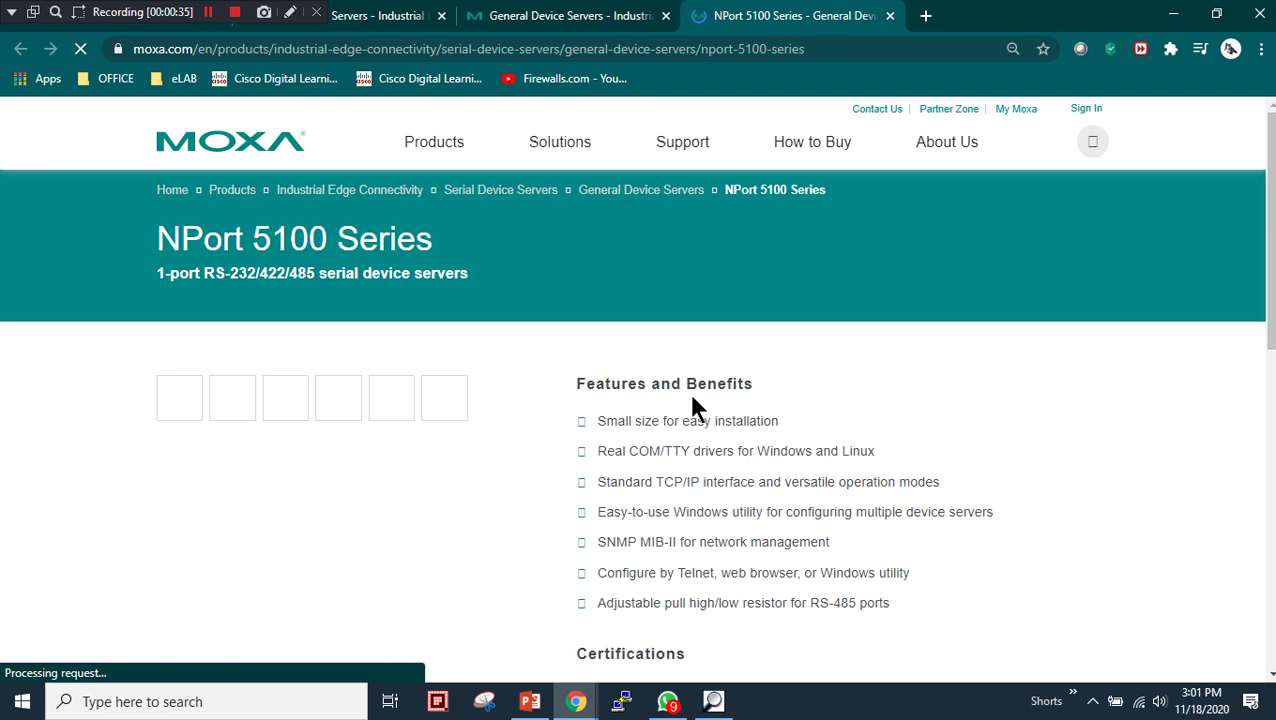
scroll(515, 433, down, 5)
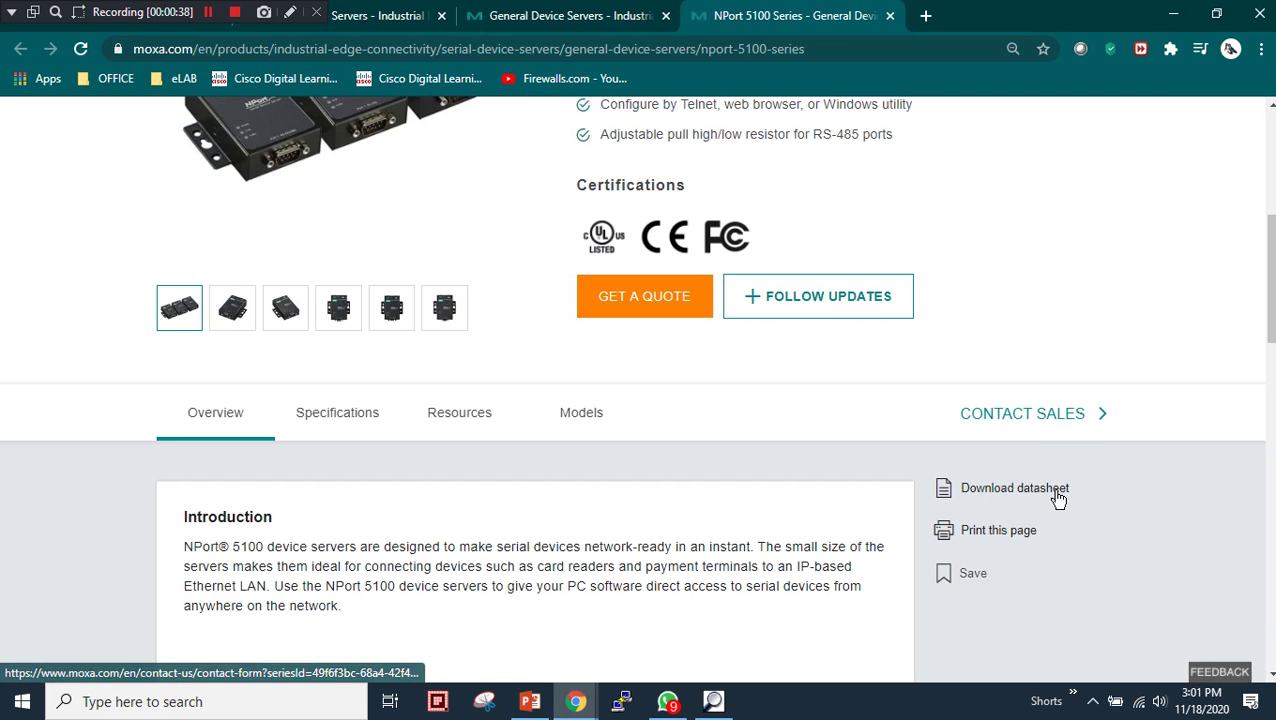
right_click(1063, 493)
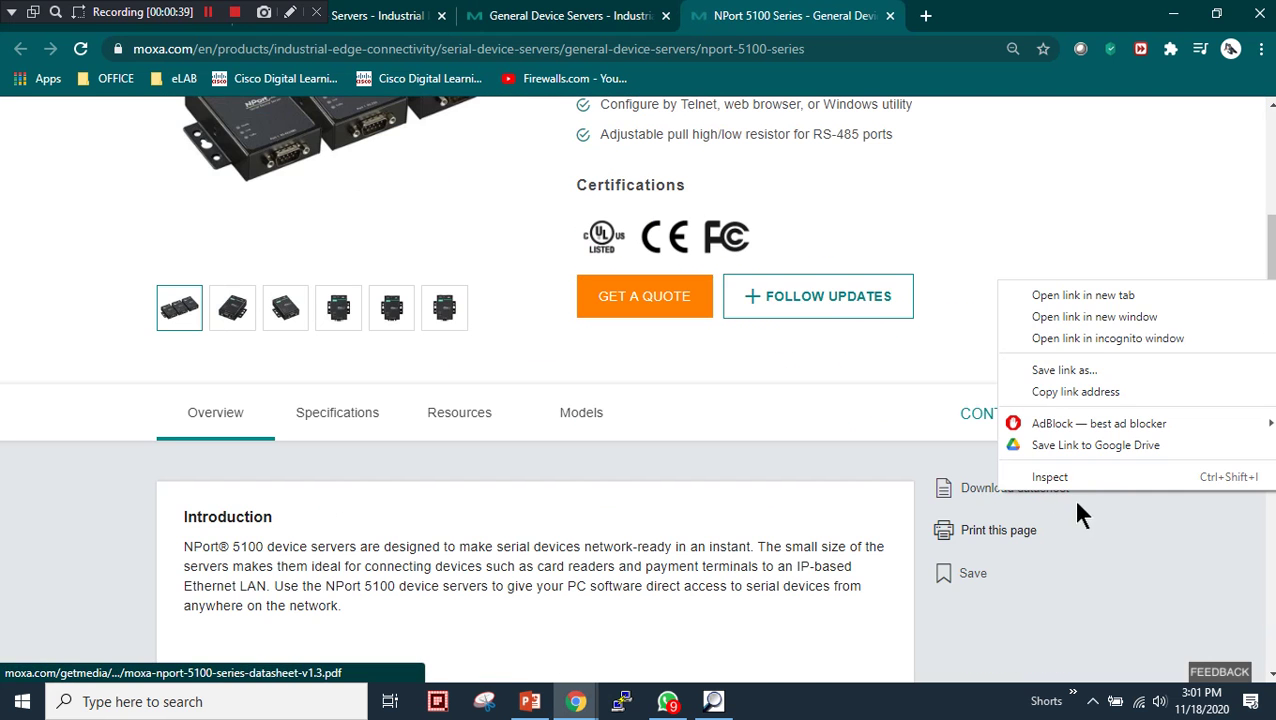
- Open the NPort 5100 Series datasheet in a new tab and scroll through it
click(1075, 295)
click(926, 22)
scroll(529, 383, down, 15)
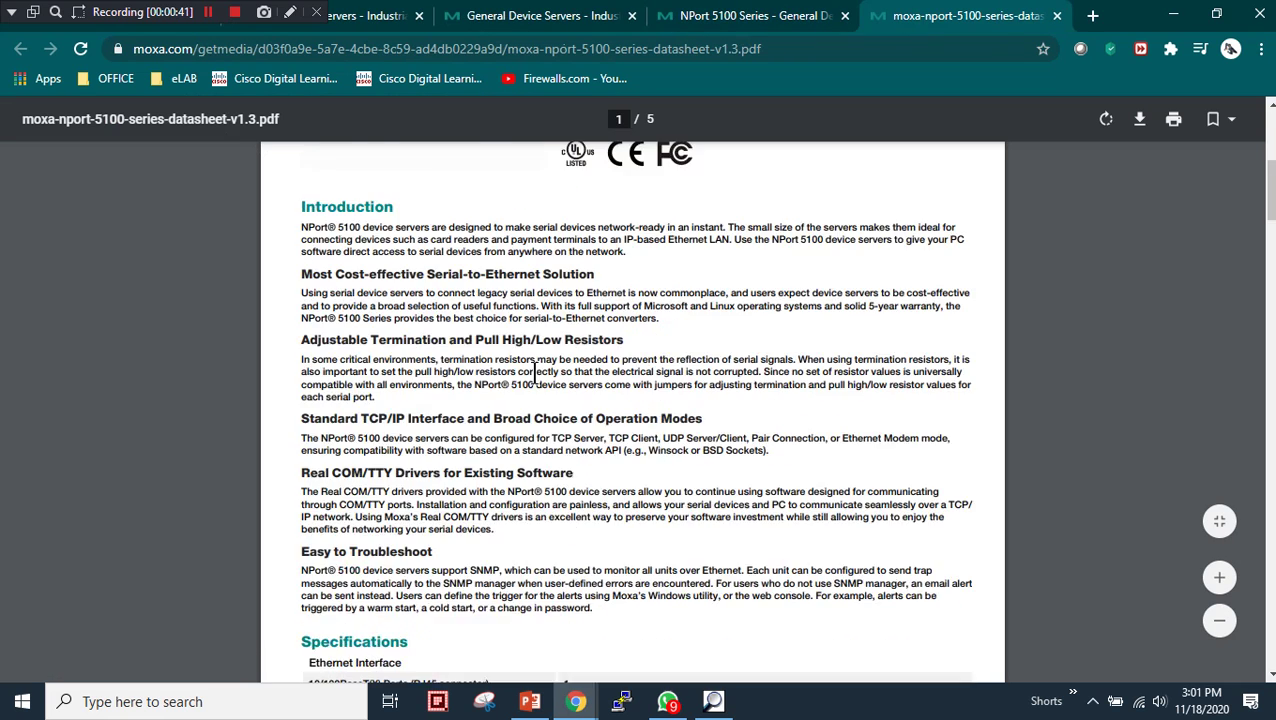
scroll(606, 410, down, 2)
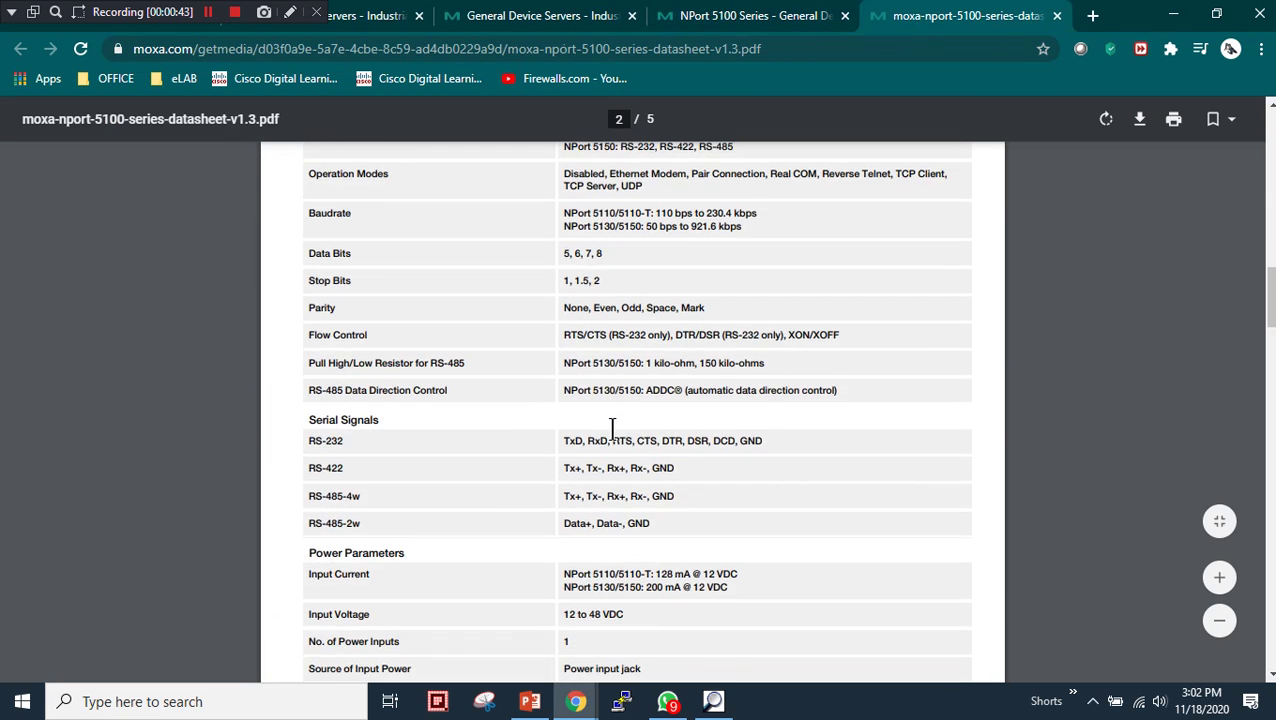
scroll(618, 430, up, 2)
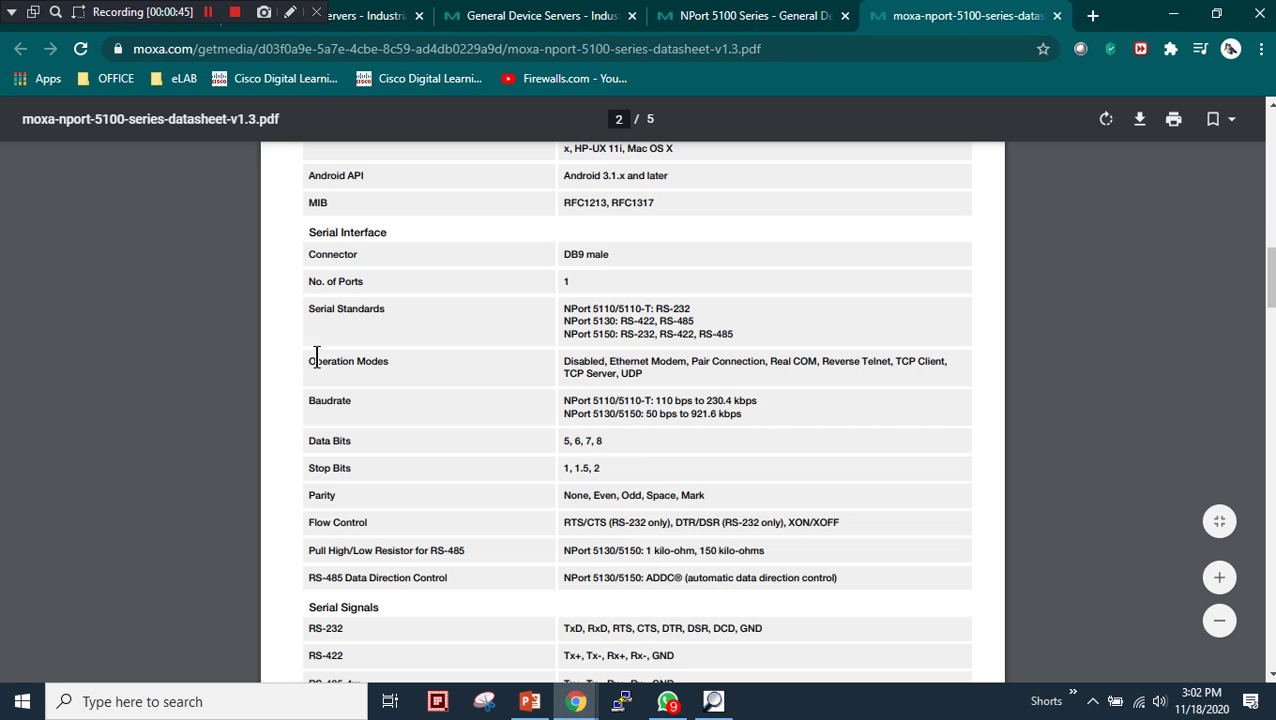
- Highlight Reverse Telnet in the datasheet's Operation Modes row
drag(316, 360, 750, 365)
click(645, 377)
scroll(707, 380, up, 2)
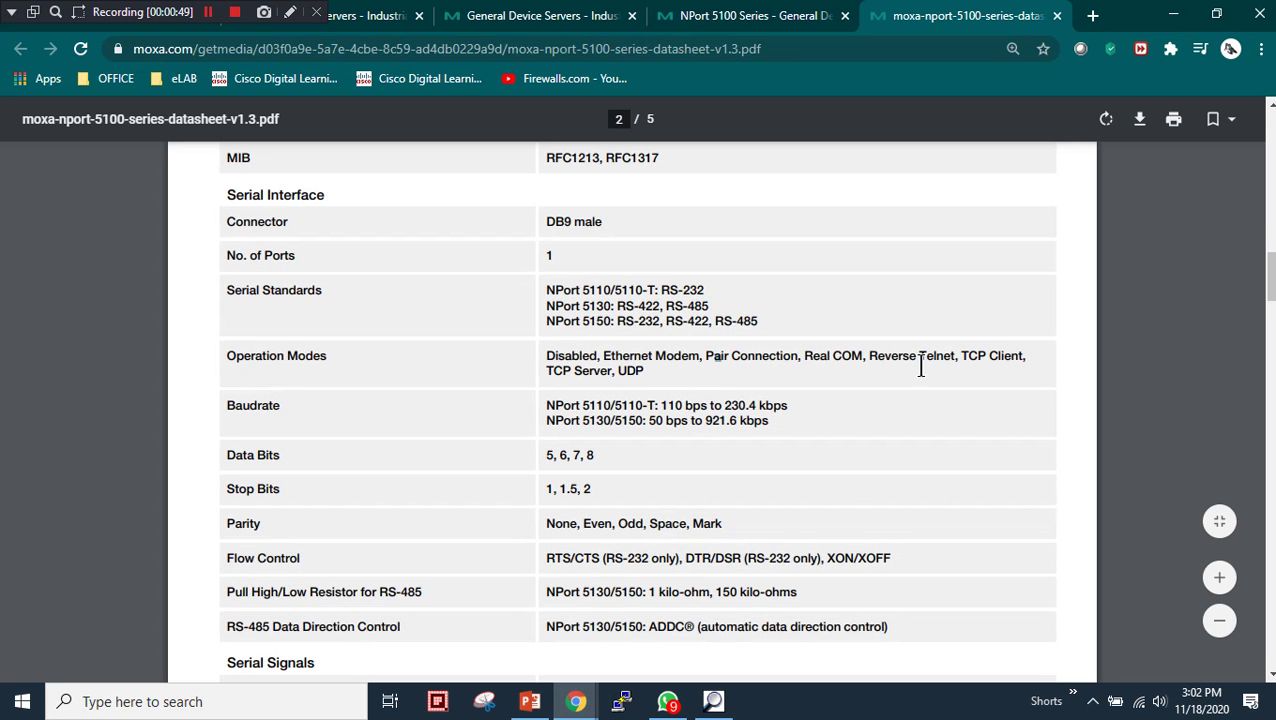
drag(869, 360, 955, 366)
click(950, 376)
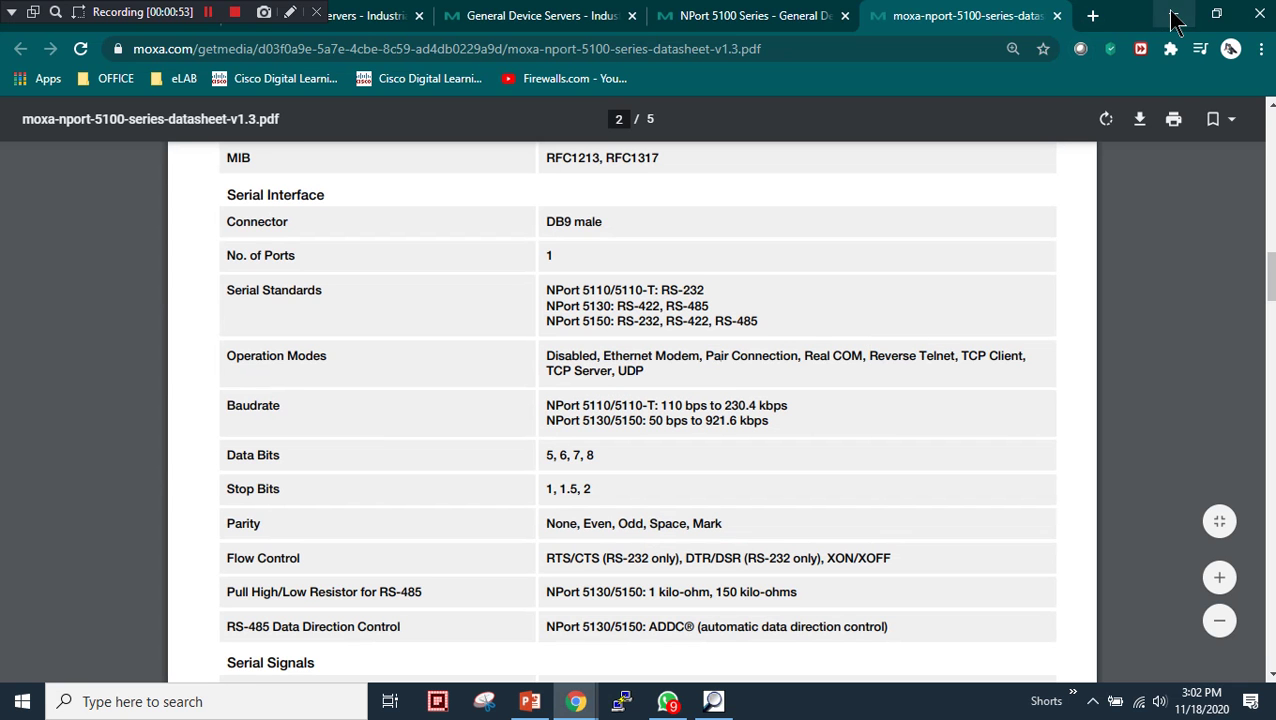
- Return to the NPort 5100 Series page and jump to its Resources section
click(750, 15)
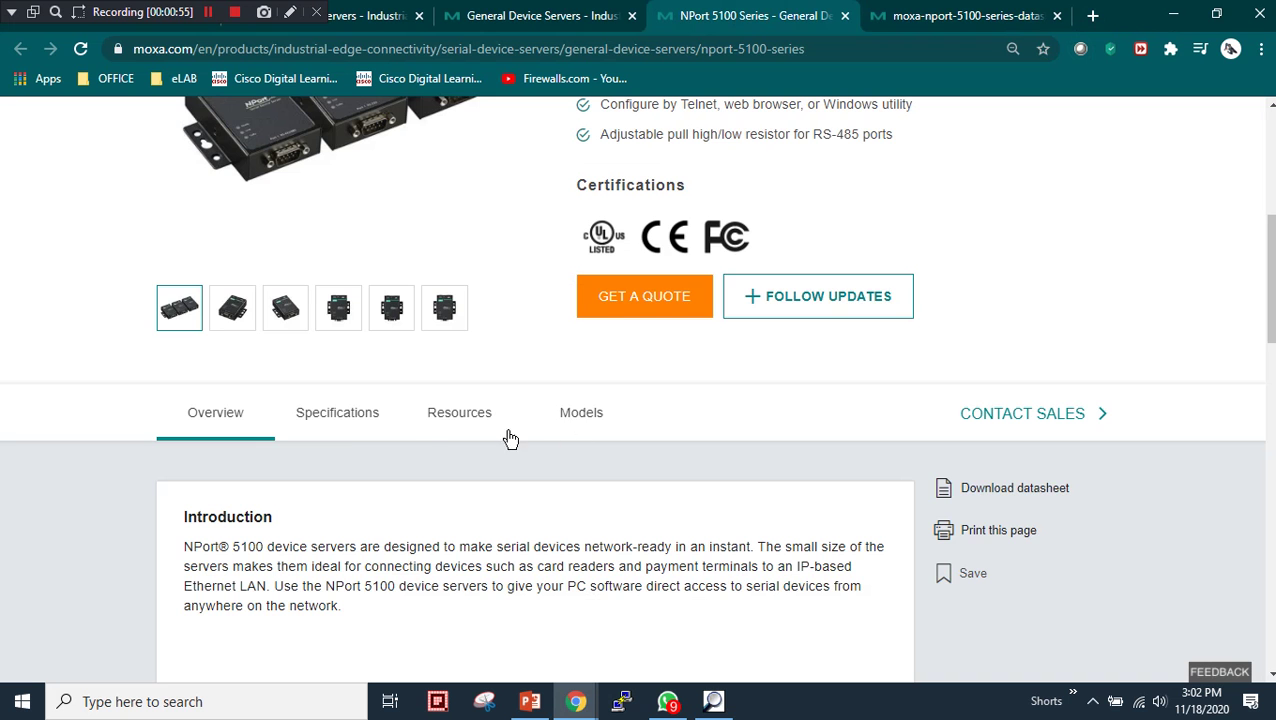
scroll(530, 402, up, 5)
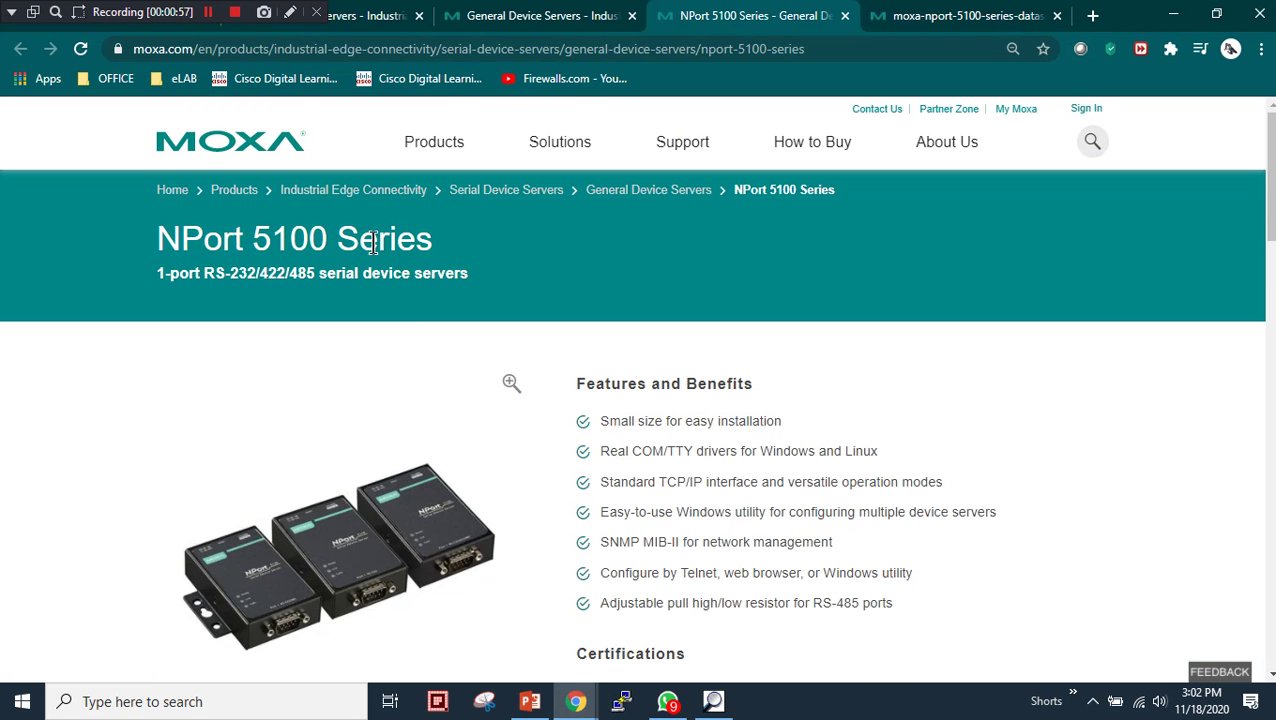
scroll(503, 292, down, 5)
click(471, 432)
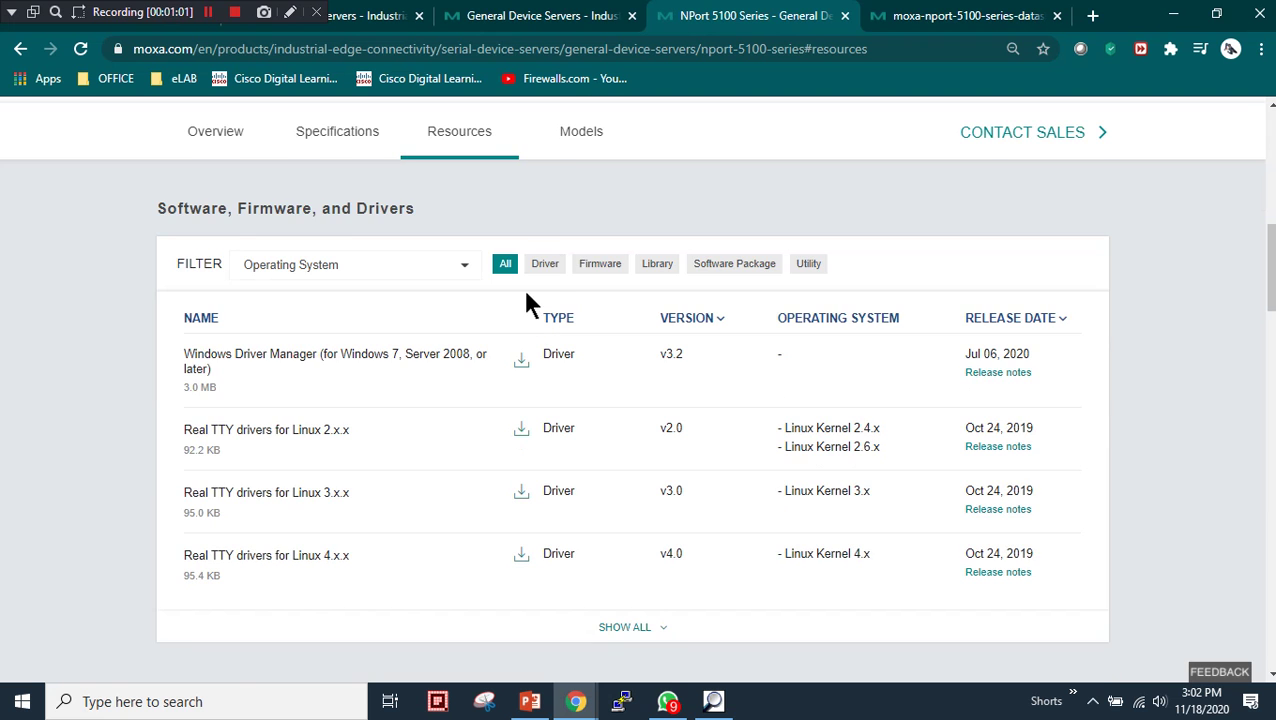
- Filter the software downloads to Driver and highlight NPort Administration Suite
click(545, 263)
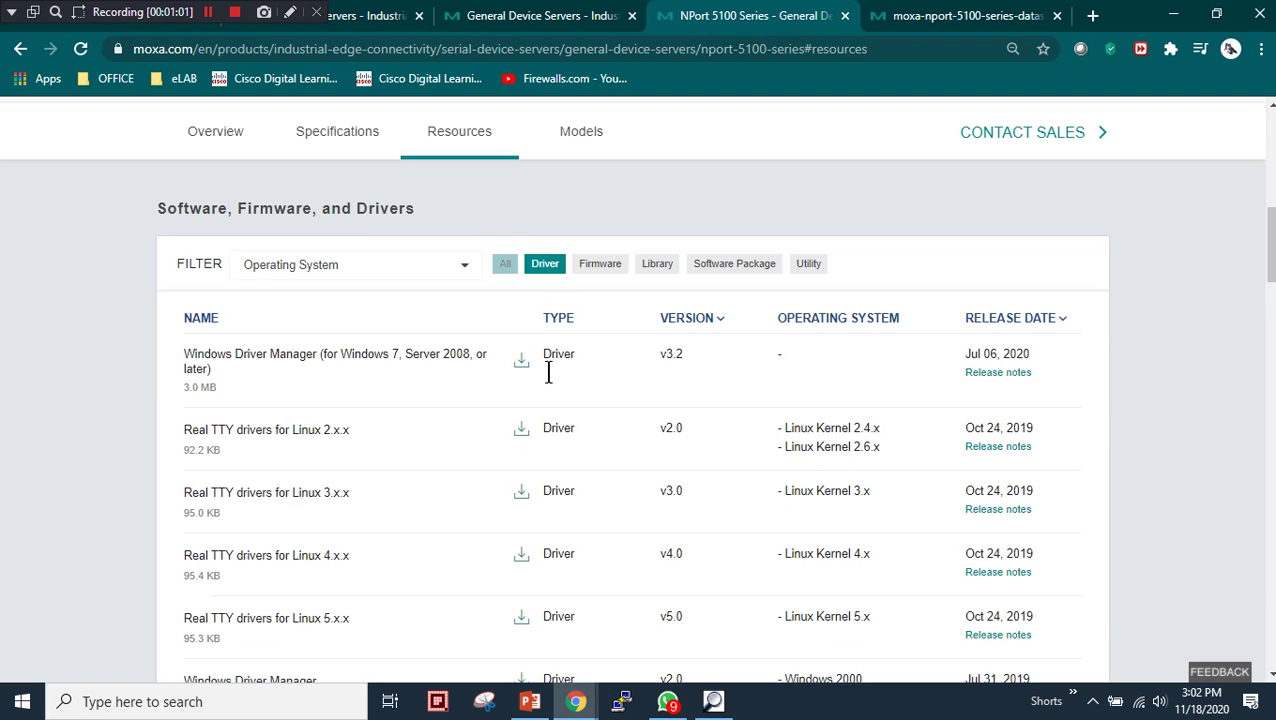
scroll(333, 453, down, 3)
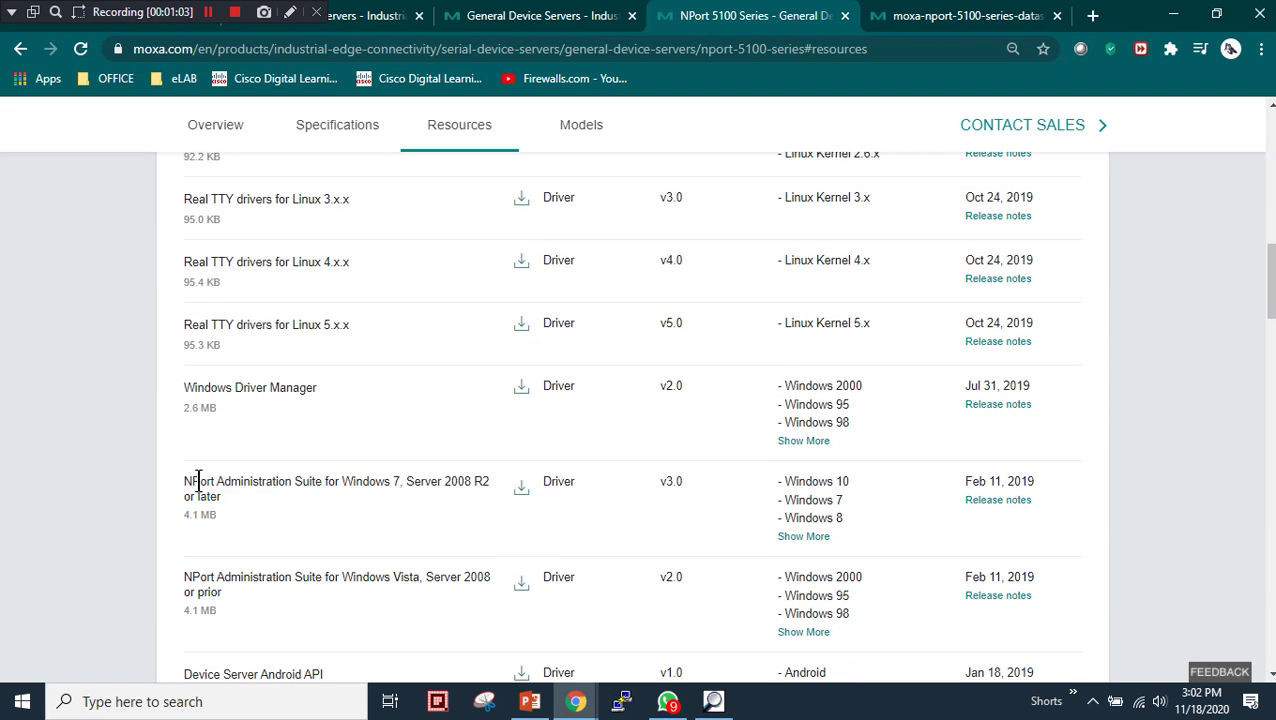
drag(199, 484, 289, 487)
drag(191, 483, 290, 484)
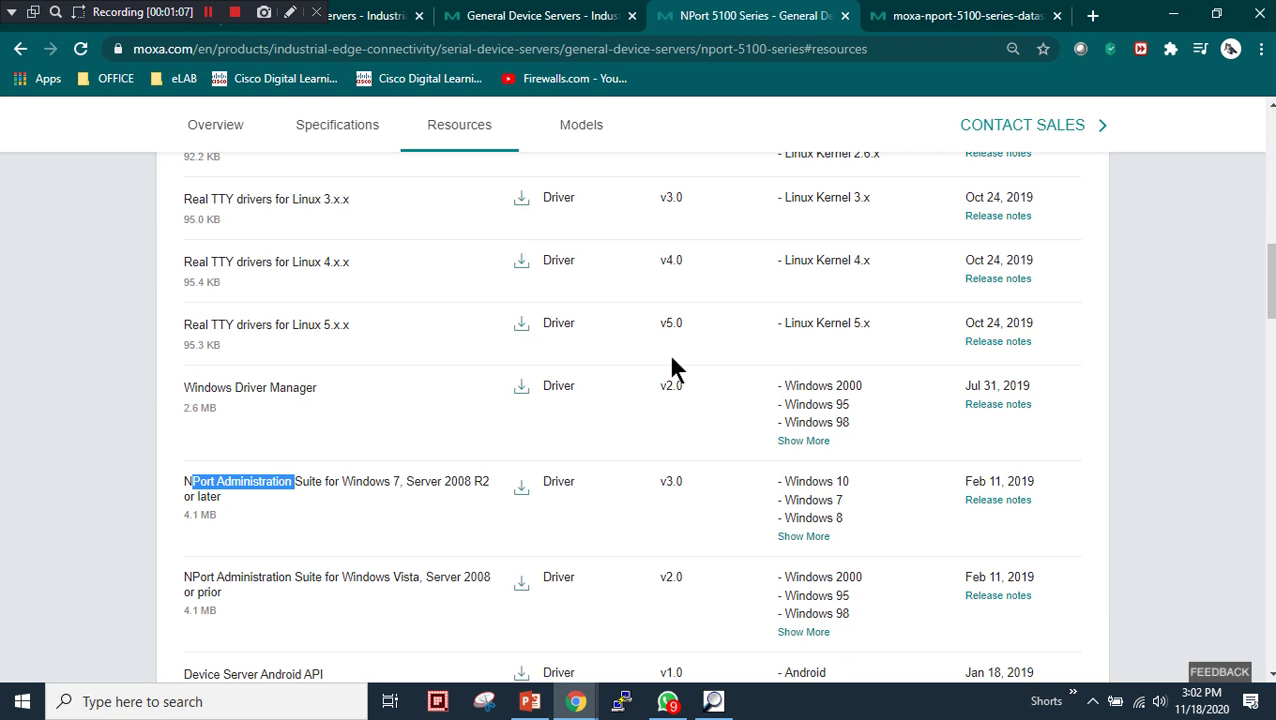
scroll(672, 367, up, 3)
- Filter the downloads to Utility and review Device Search Utility, NPort Search Utility and PComm Lite
click(810, 264)
scroll(350, 365, down, 2)
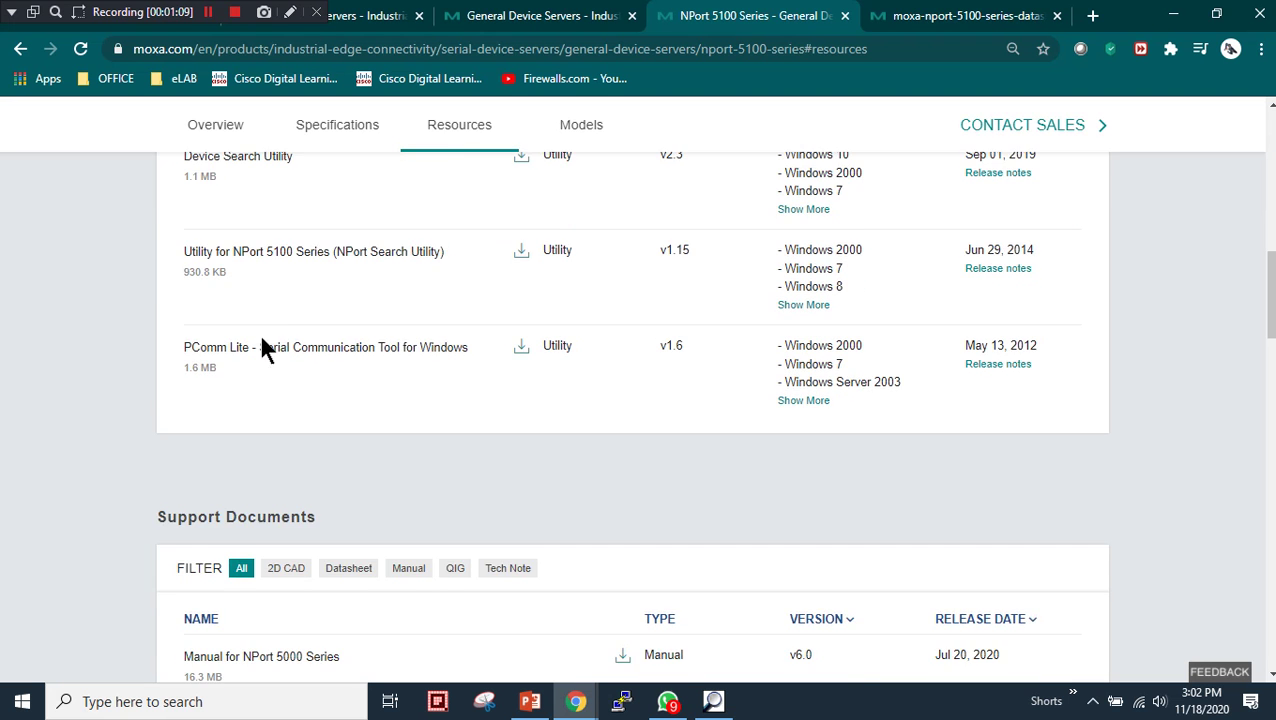
scroll(250, 380, up, 3)
drag(190, 451, 350, 443)
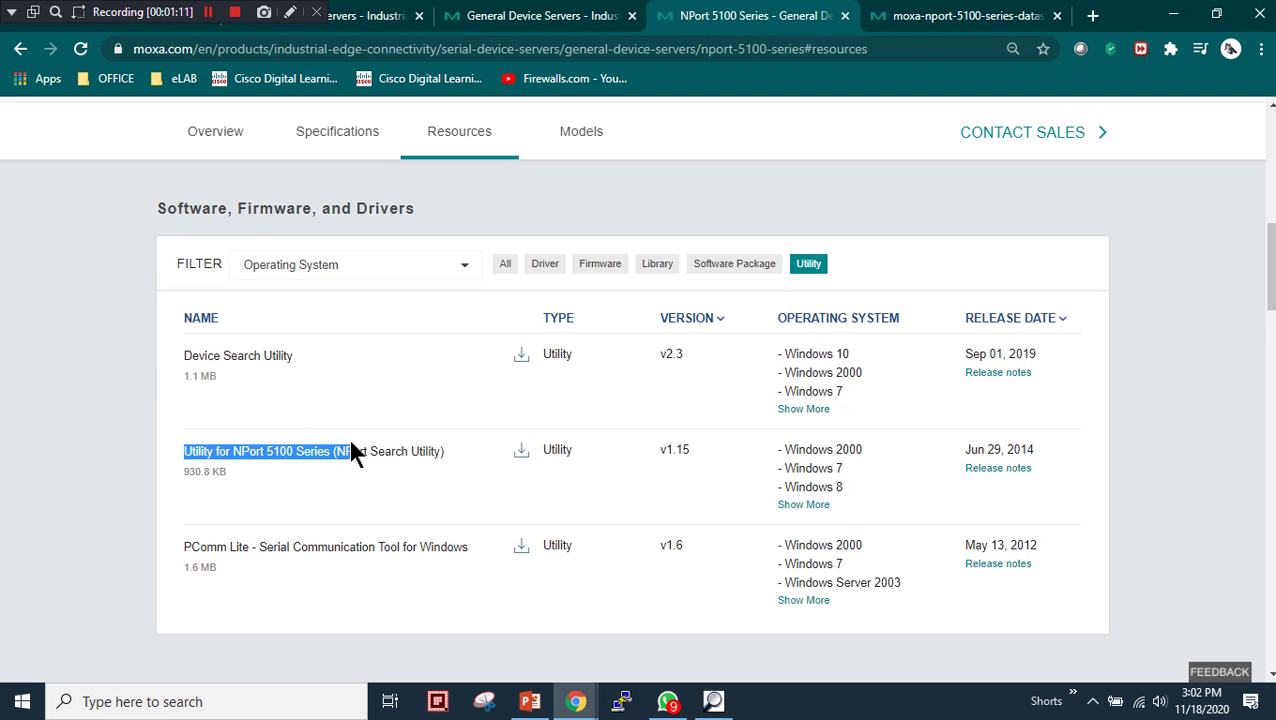
drag(232, 362, 306, 353)
drag(267, 451, 404, 453)
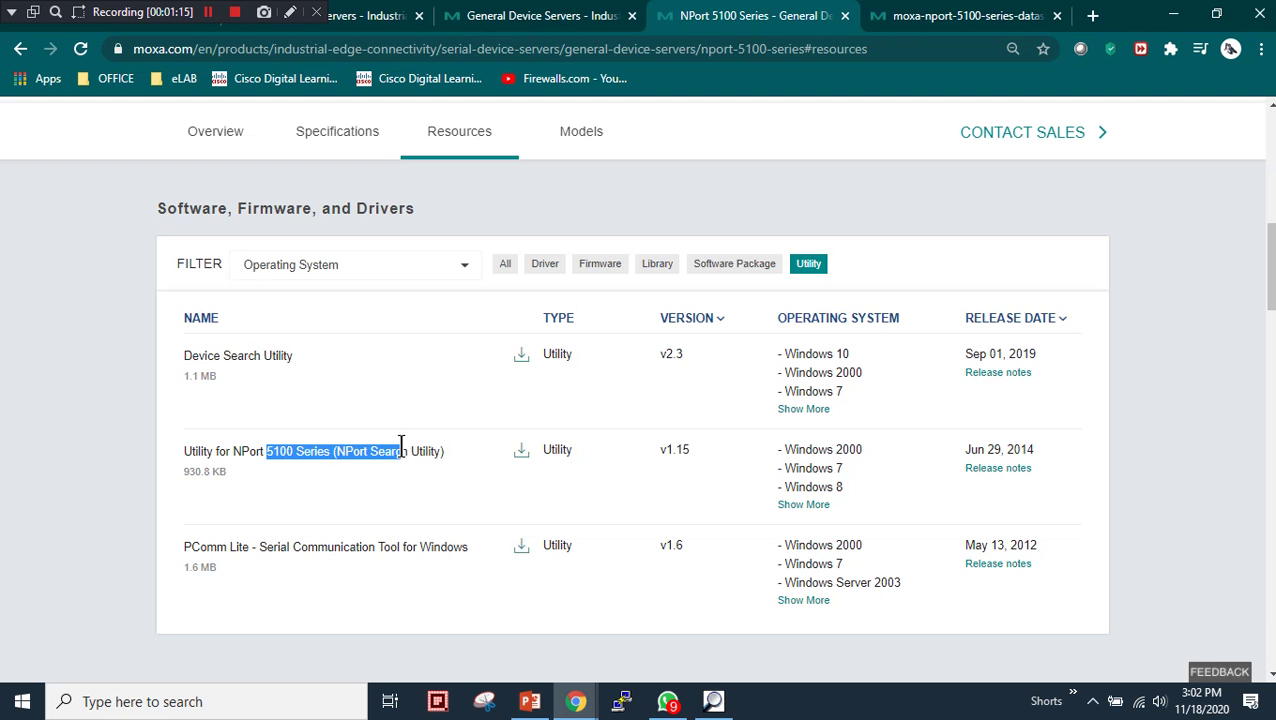
drag(192, 548, 332, 555)
click(313, 571)
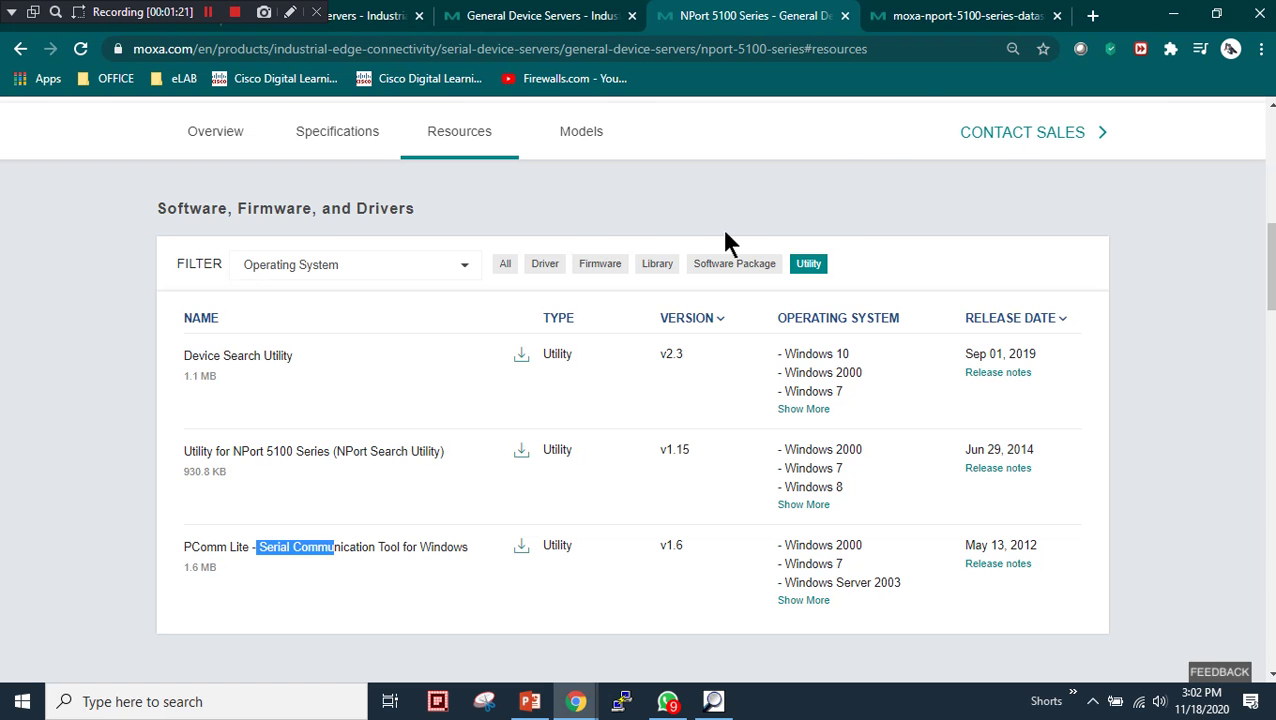
- Launch Moxa DSU from the taskbar and reposition its window
click(1174, 14)
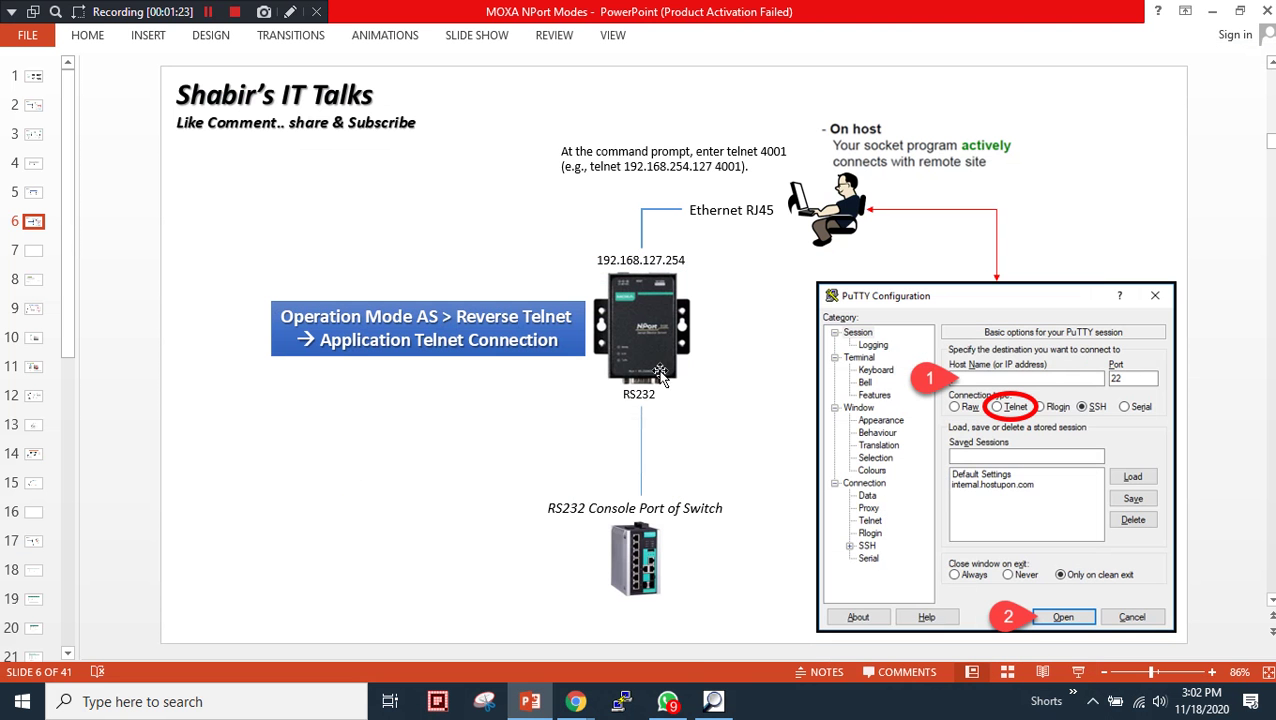
click(700, 695)
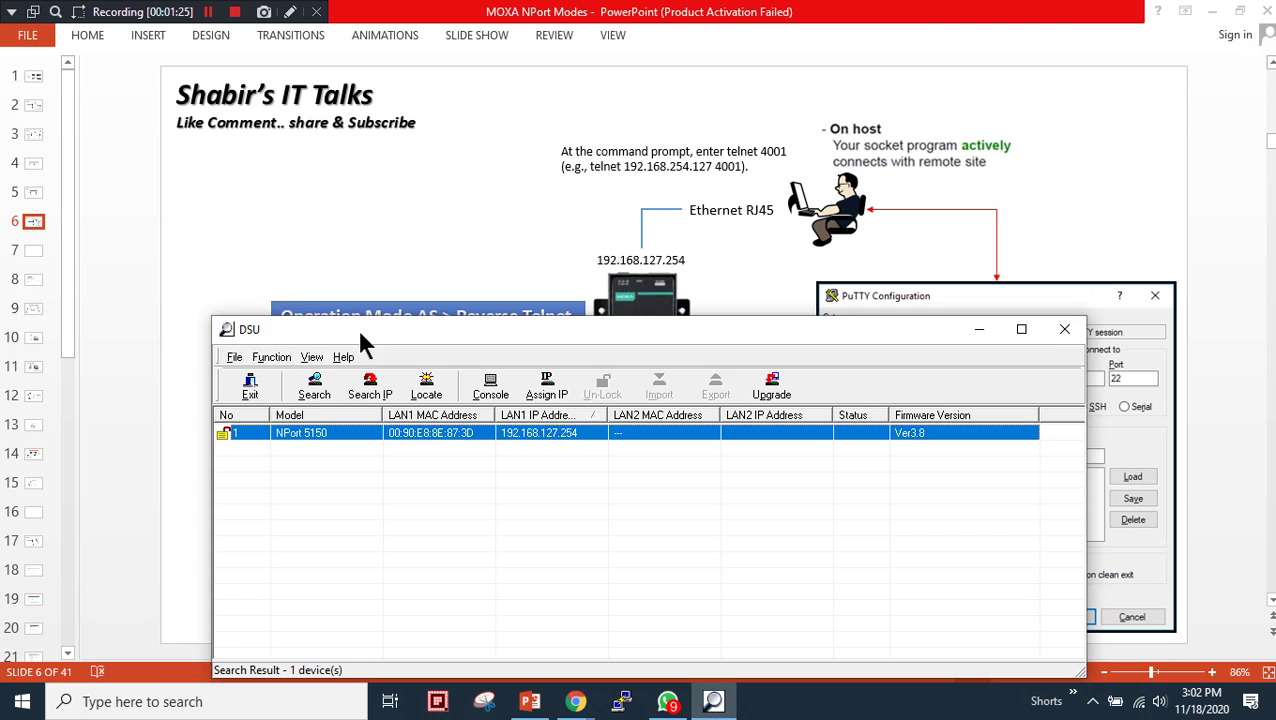
drag(356, 325, 314, 386)
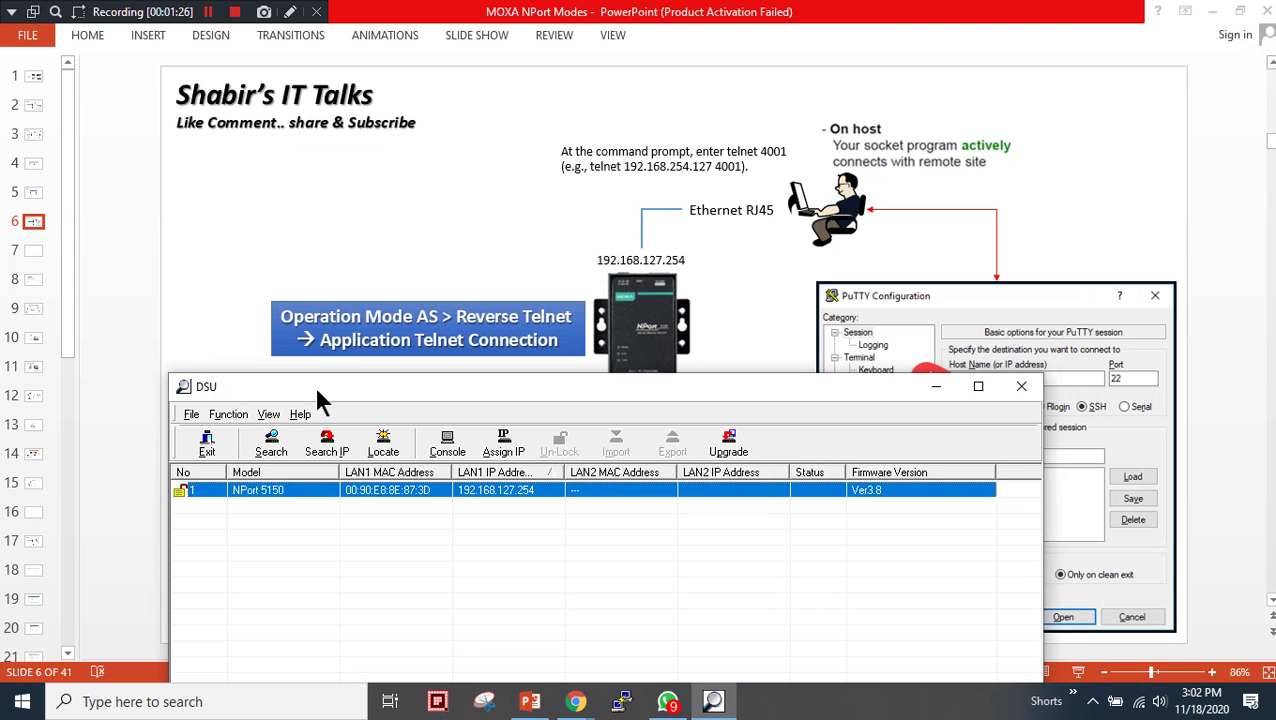
- Search the network and select the NPort 5150 at 192.168.127.254, firmware Ver3.8
click(272, 449)
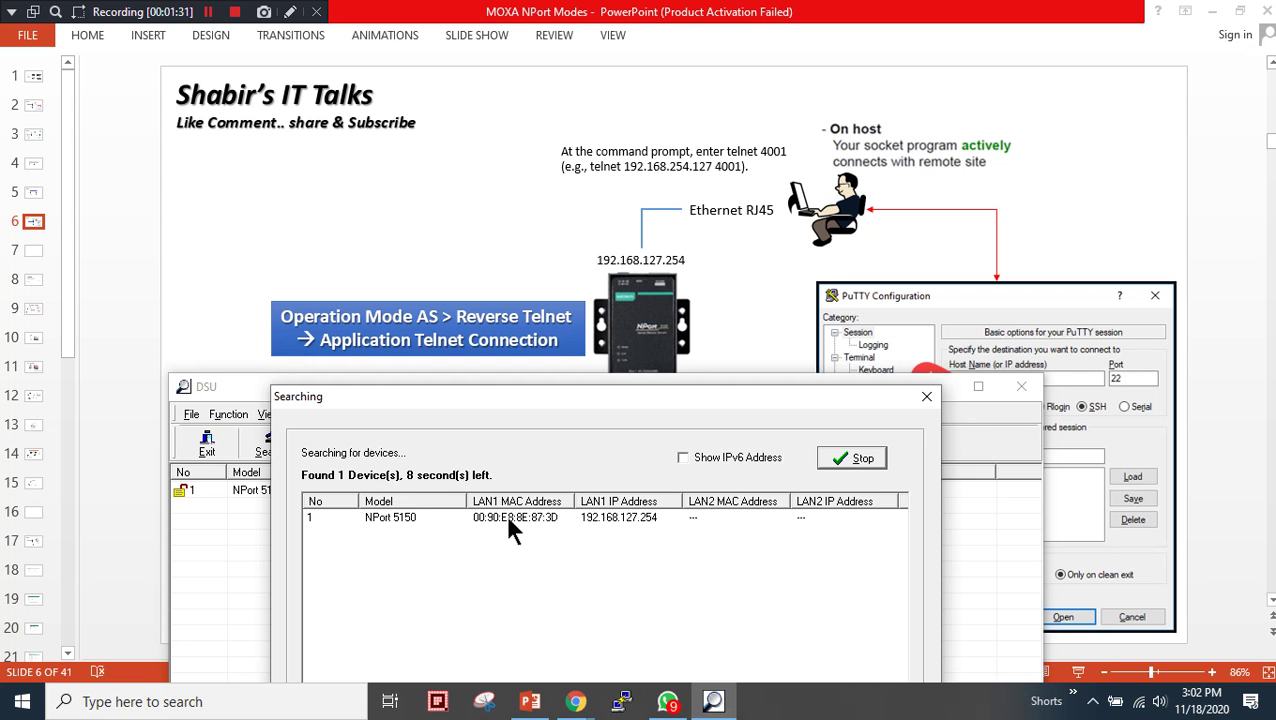
click(854, 459)
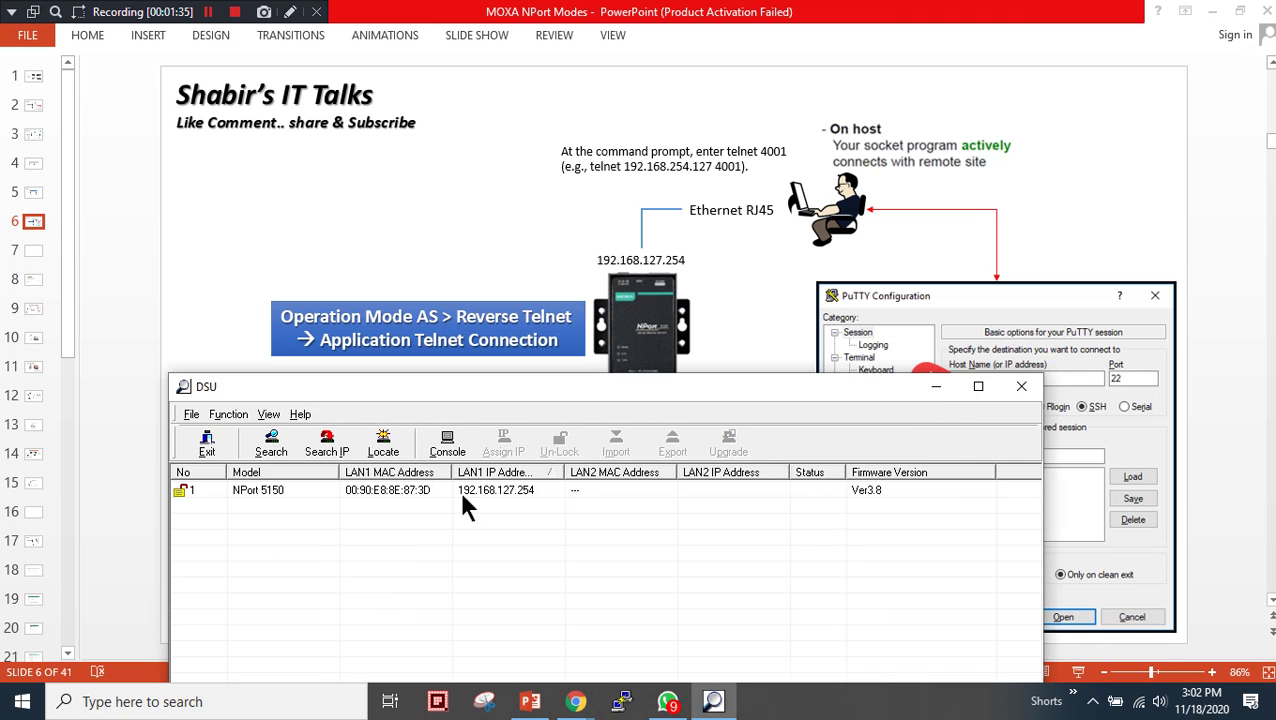
drag(559, 472, 582, 472)
click(522, 492)
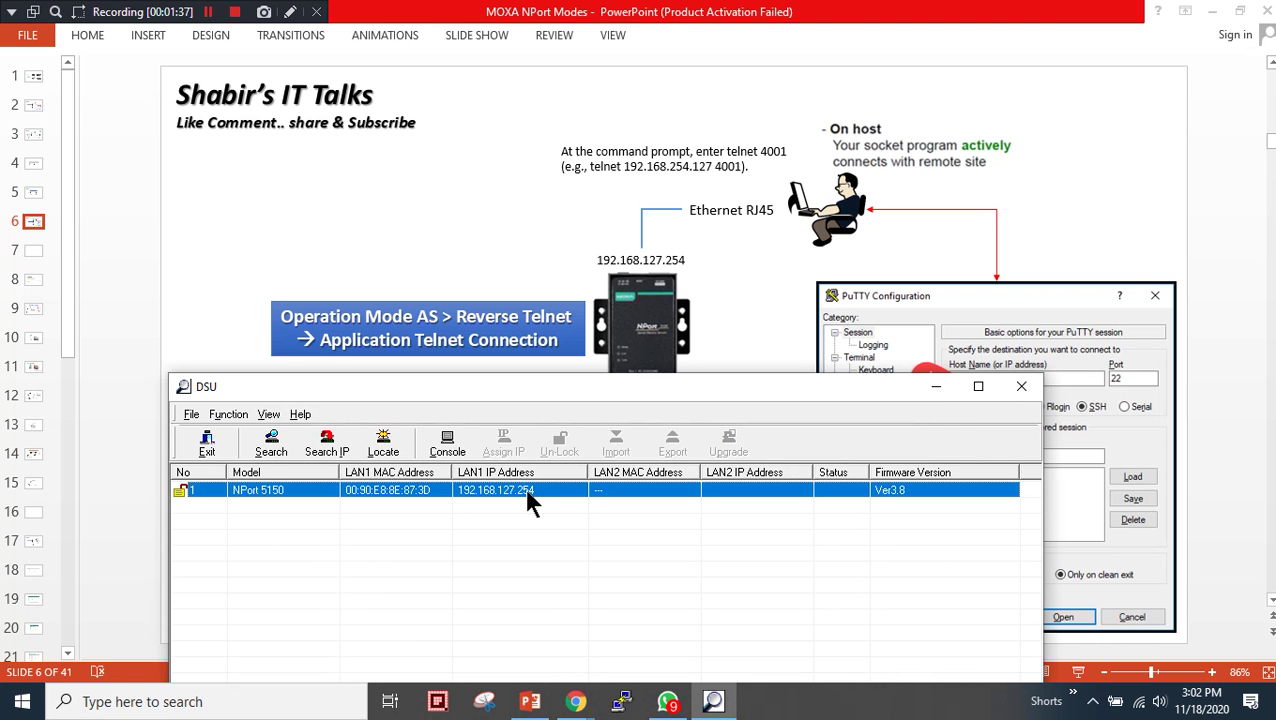
right_click(1139, 702)
click(1125, 684)
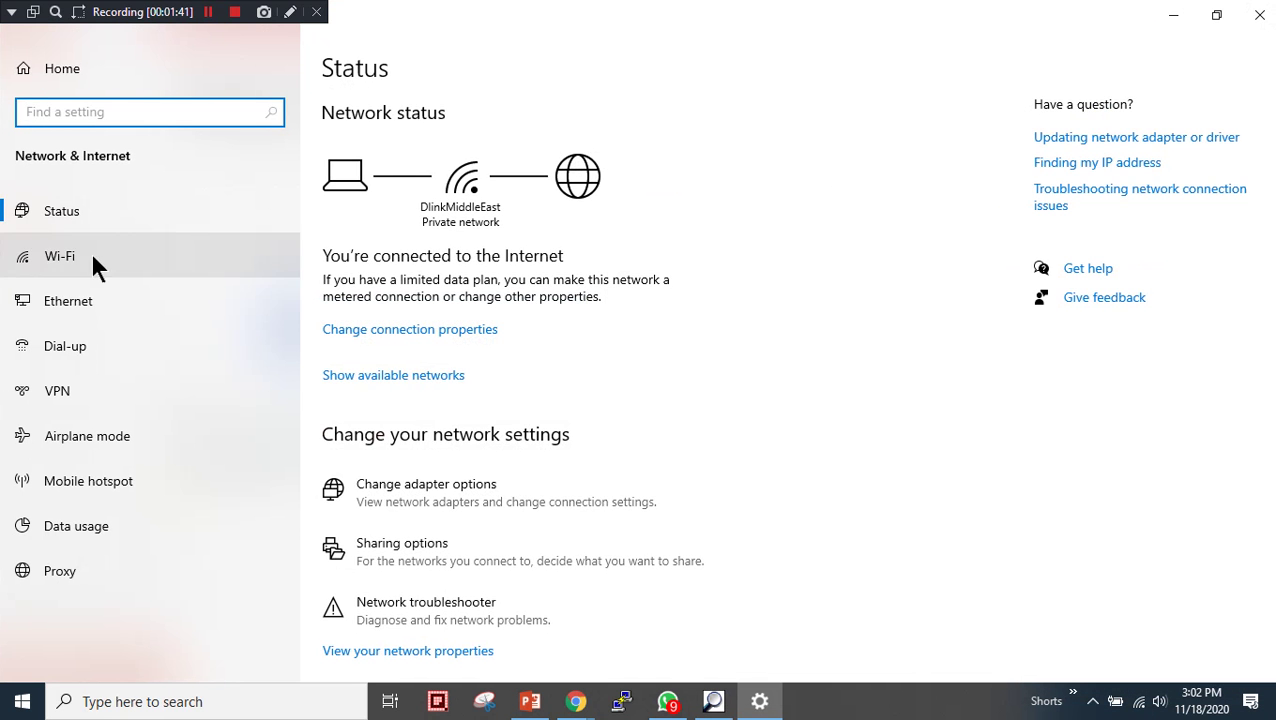
click(91, 301)
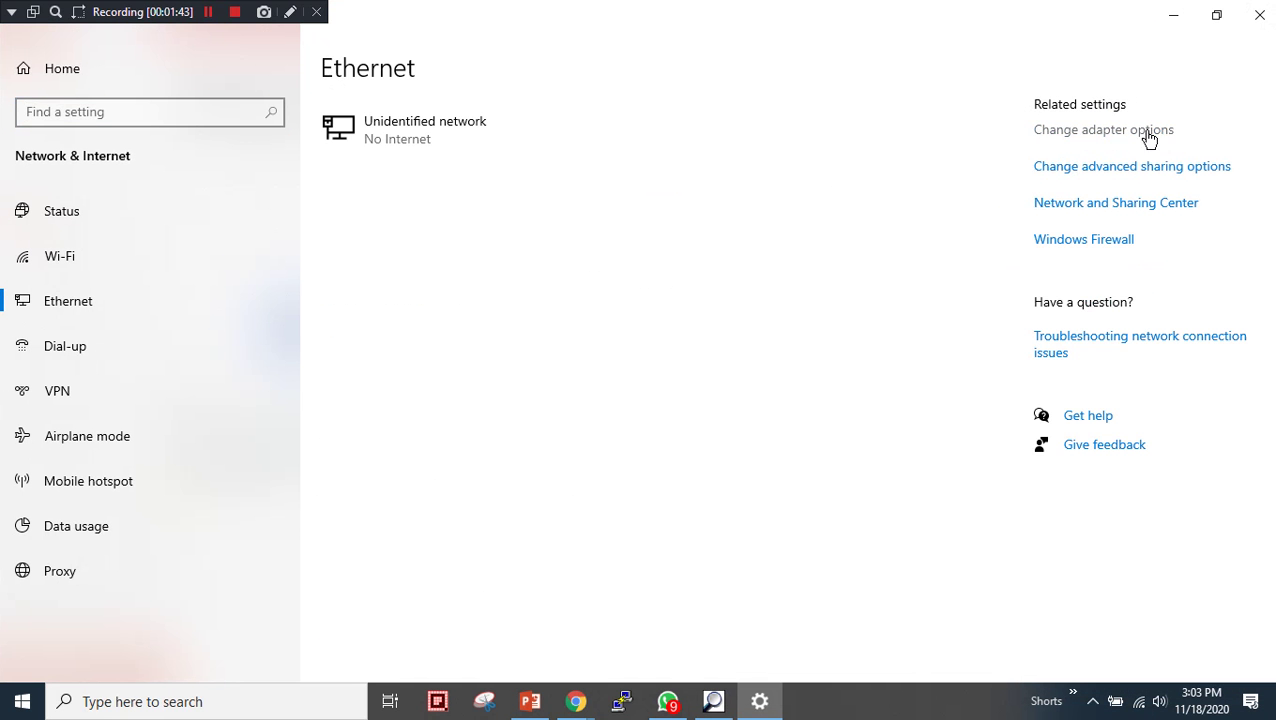
click(1150, 130)
right_click(75, 132)
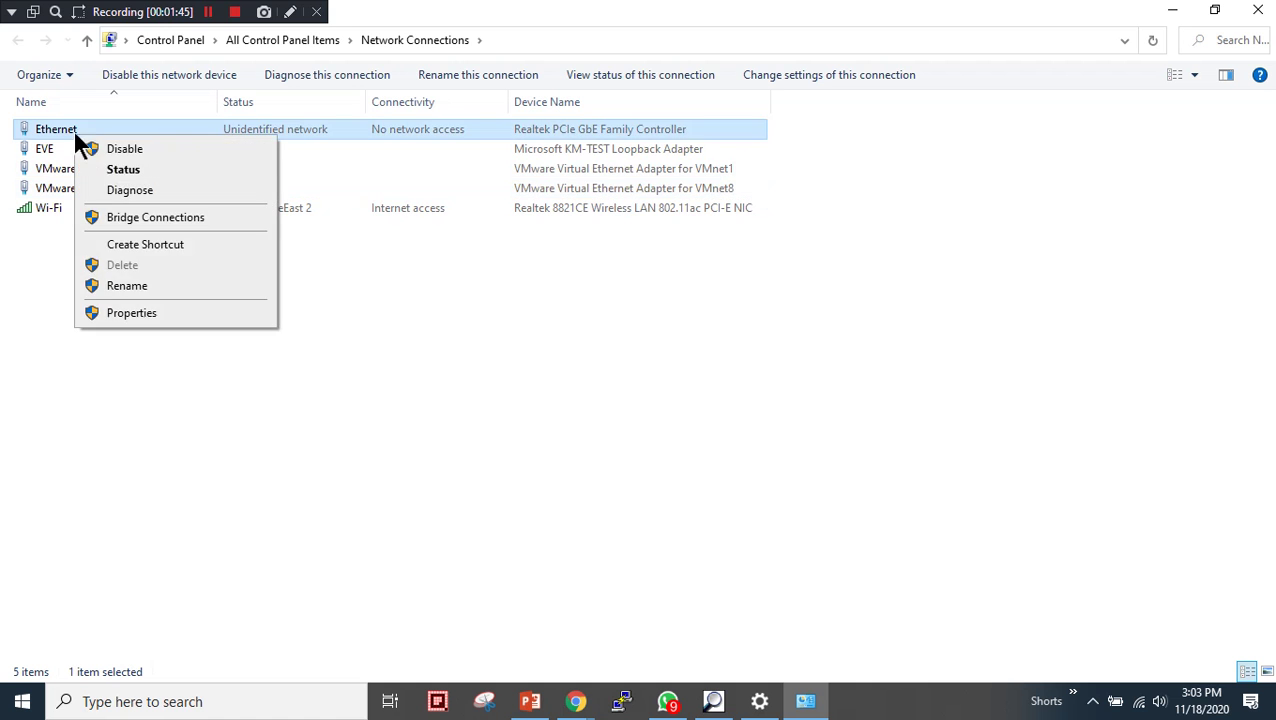
click(105, 171)
click(551, 335)
click(672, 326)
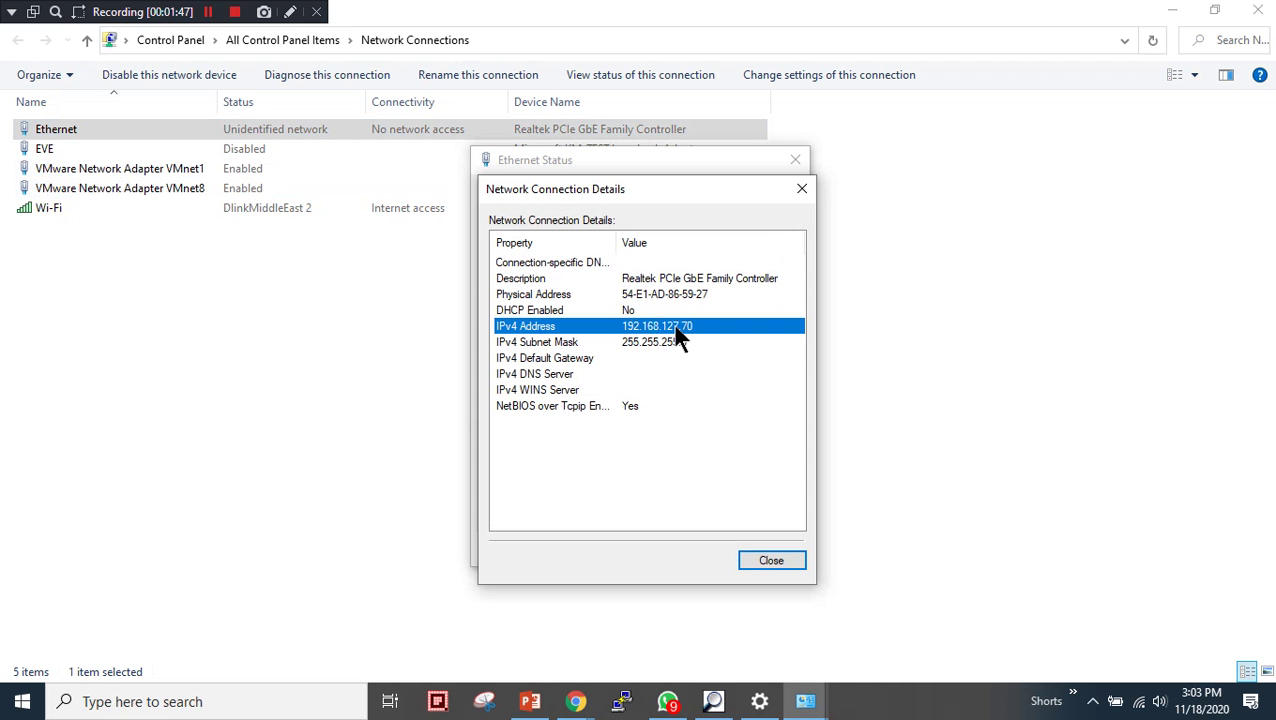
click(801, 189)
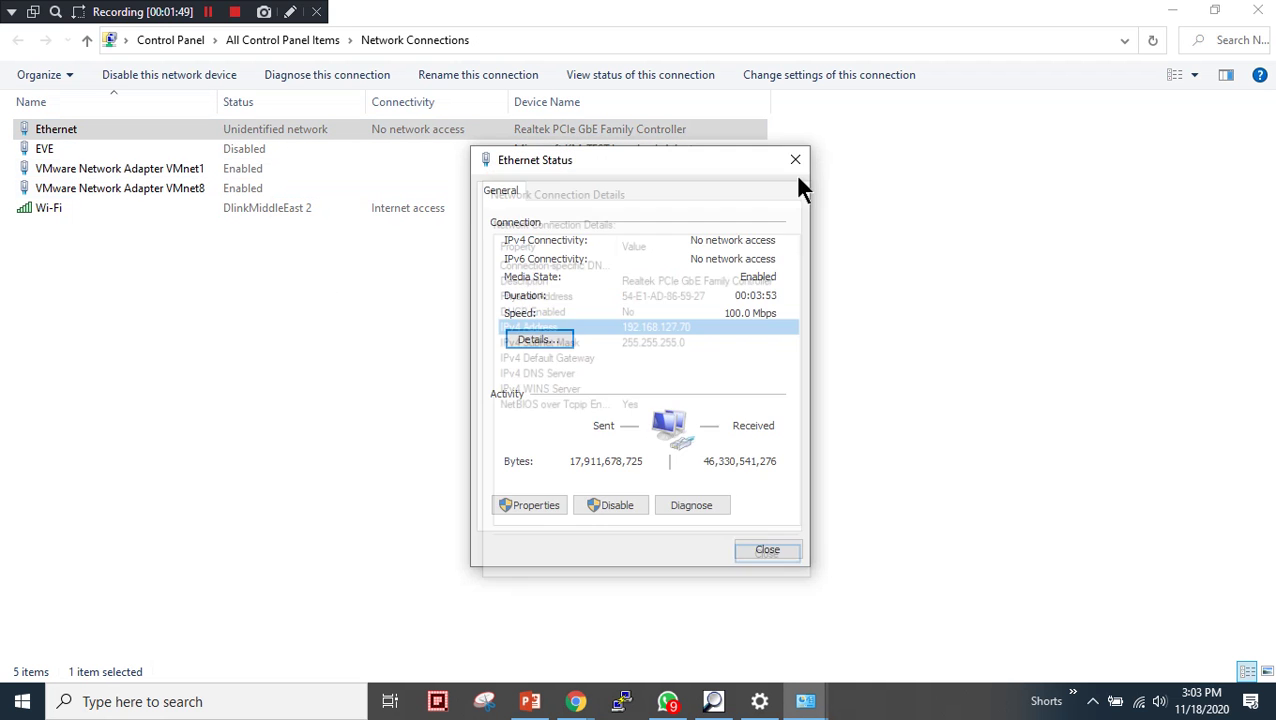
click(795, 160)
click(1257, 11)
click(1259, 14)
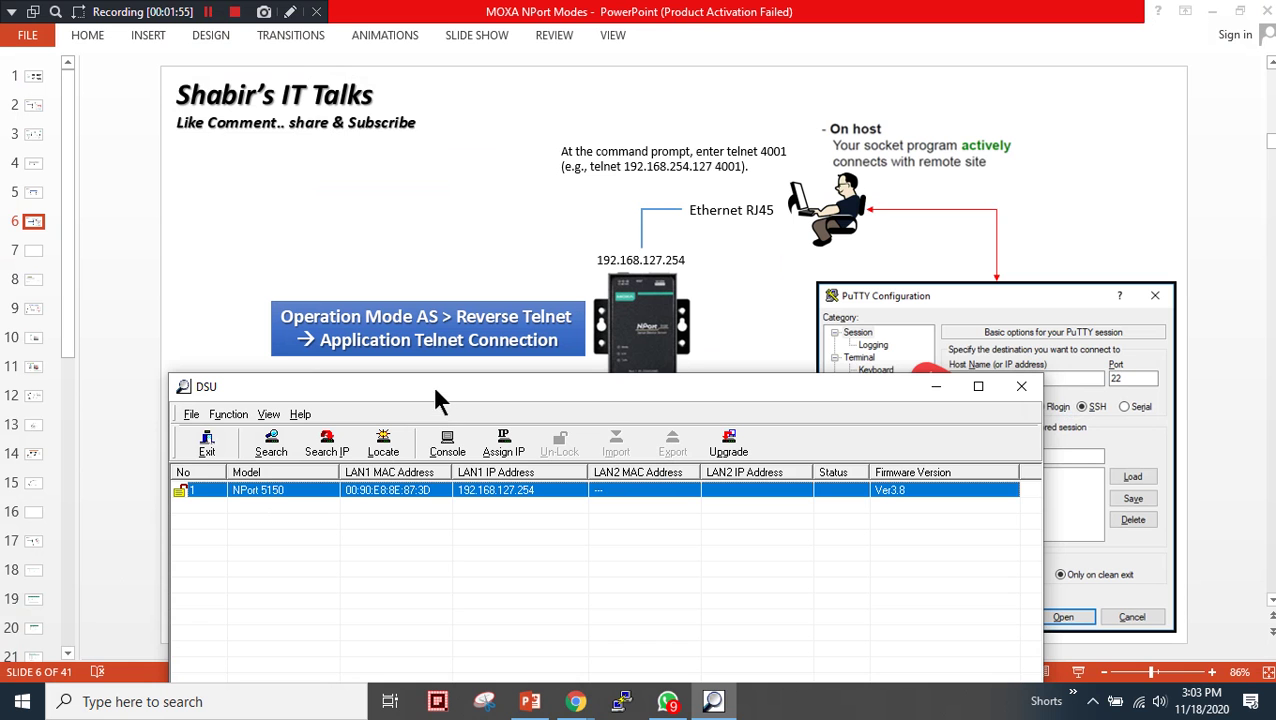
- Show the NPort 5150's context menu in DSU, including Console (IPv4)
drag(434, 390, 430, 387)
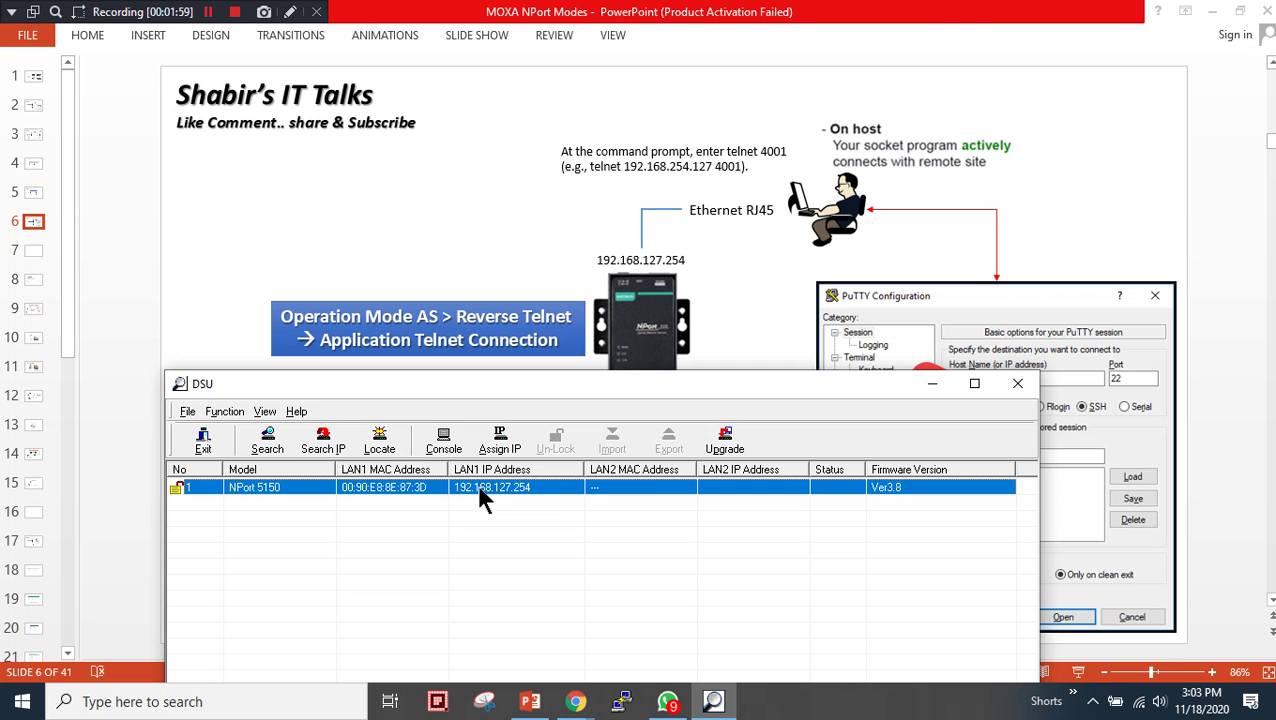
right_click(540, 492)
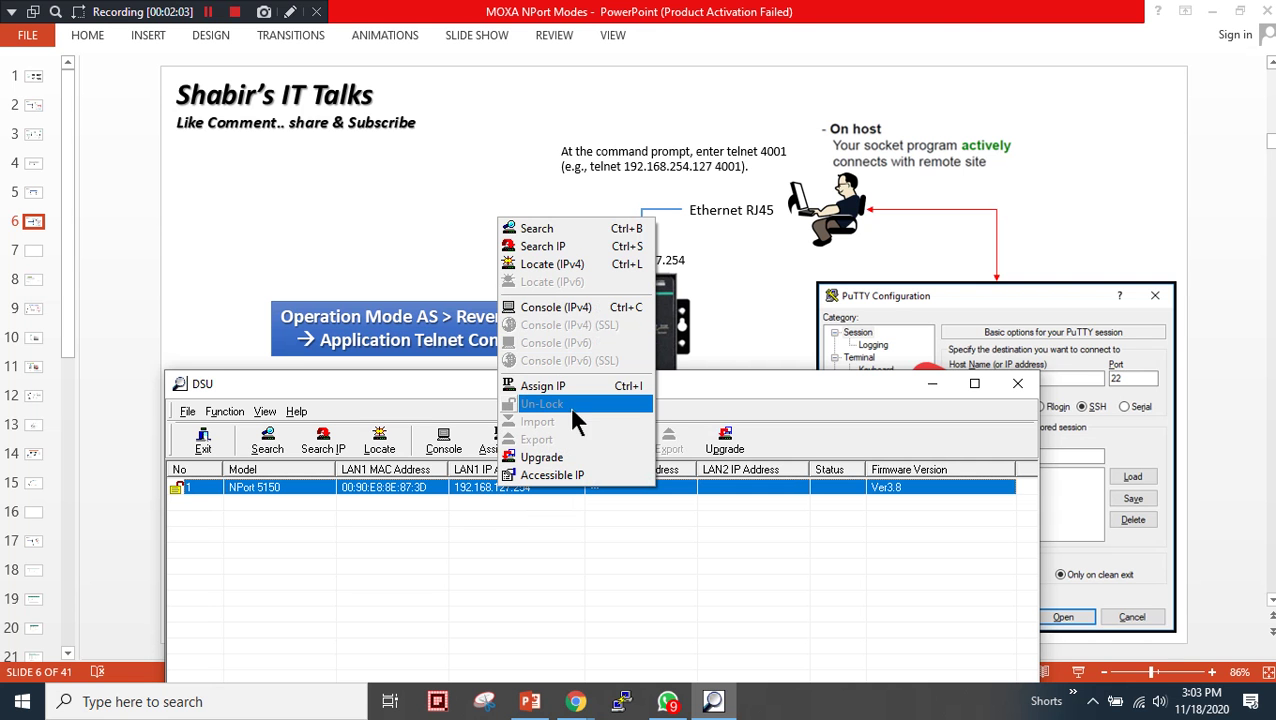
click(432, 640)
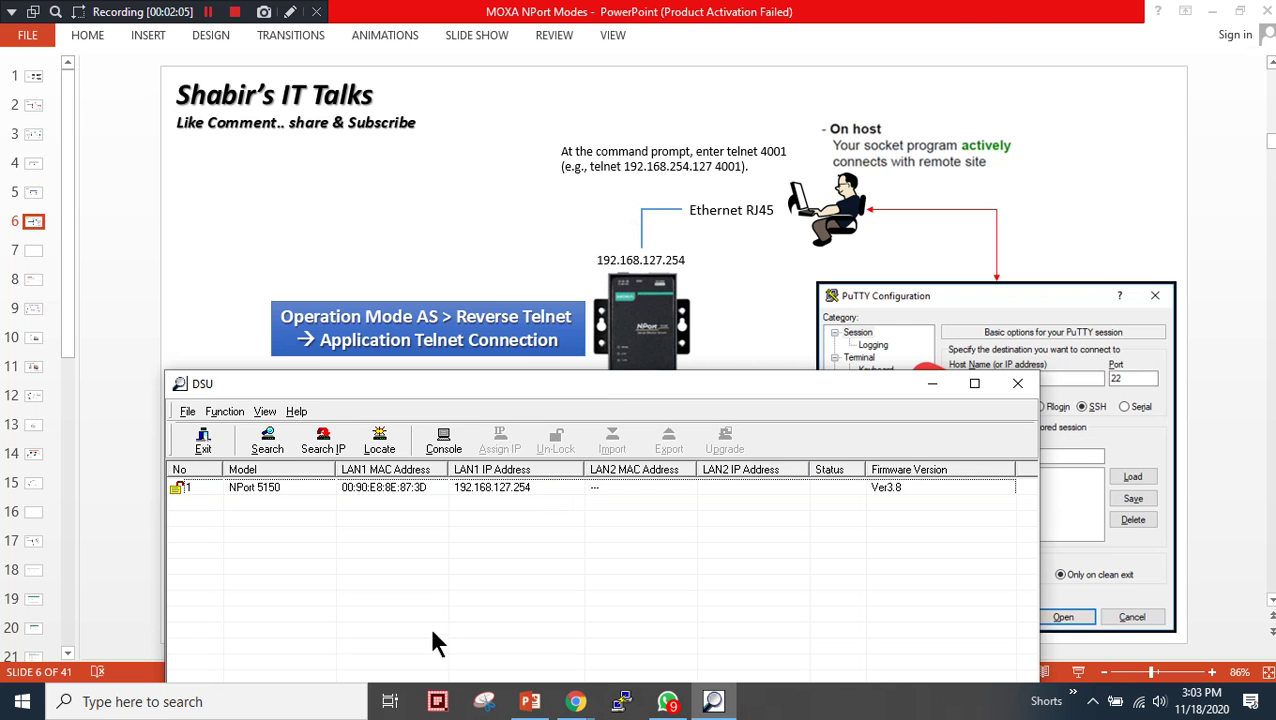
click(530, 490)
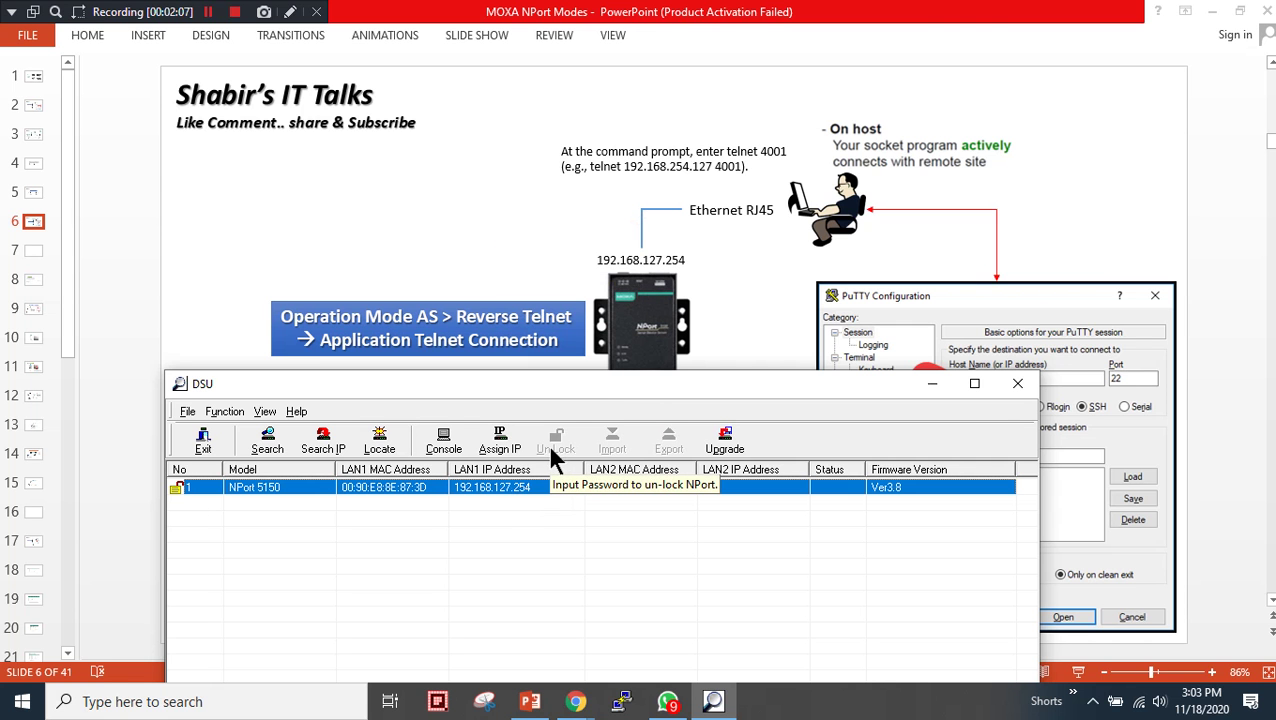
right_click(380, 489)
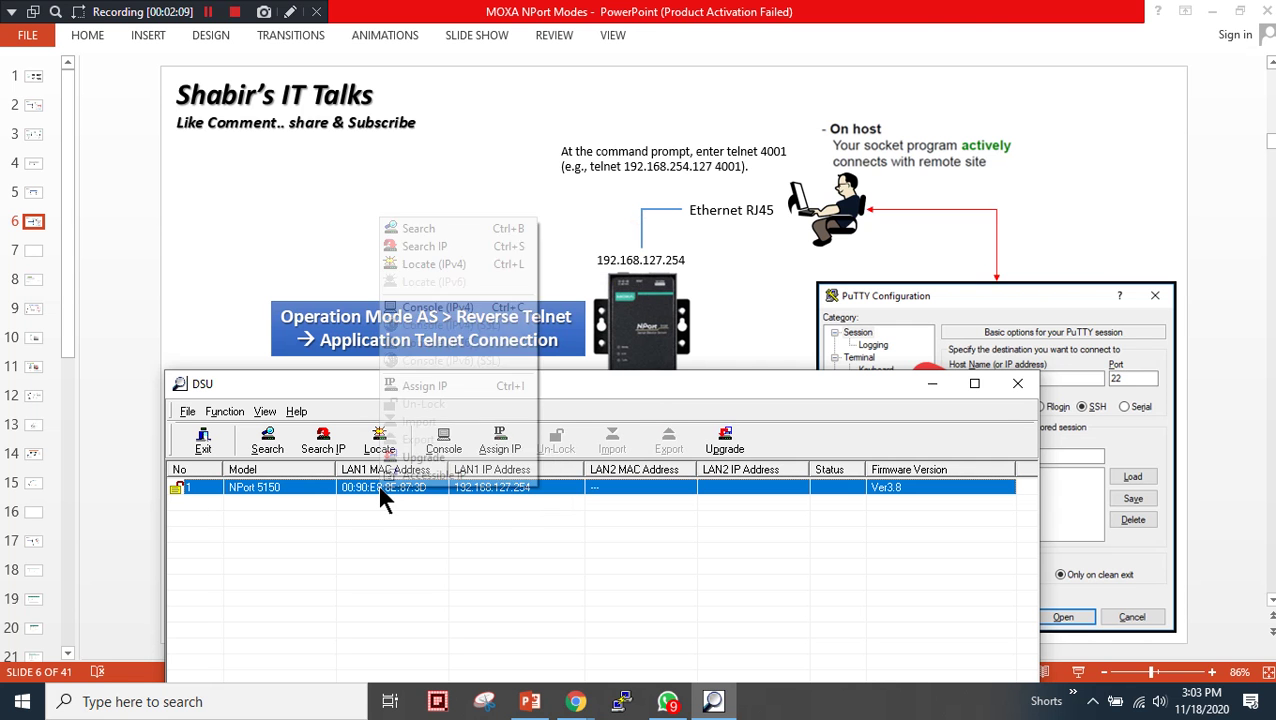
right_click(362, 486)
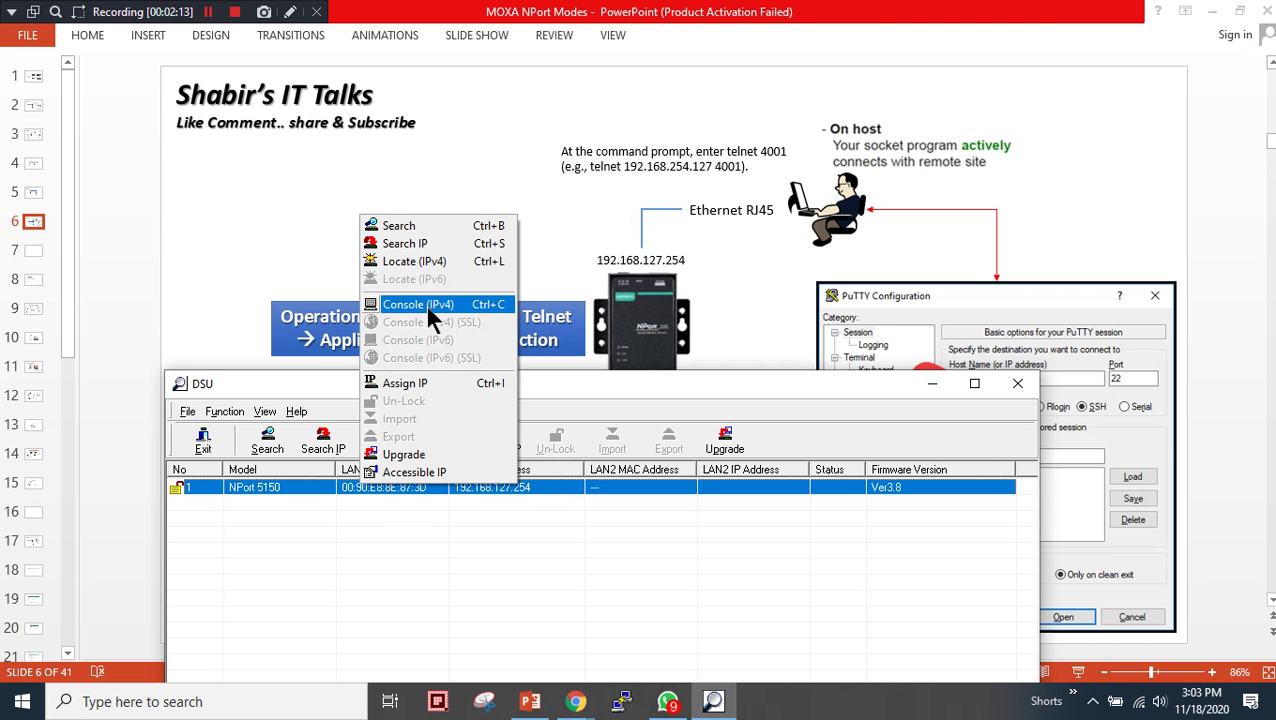
right_click(342, 489)
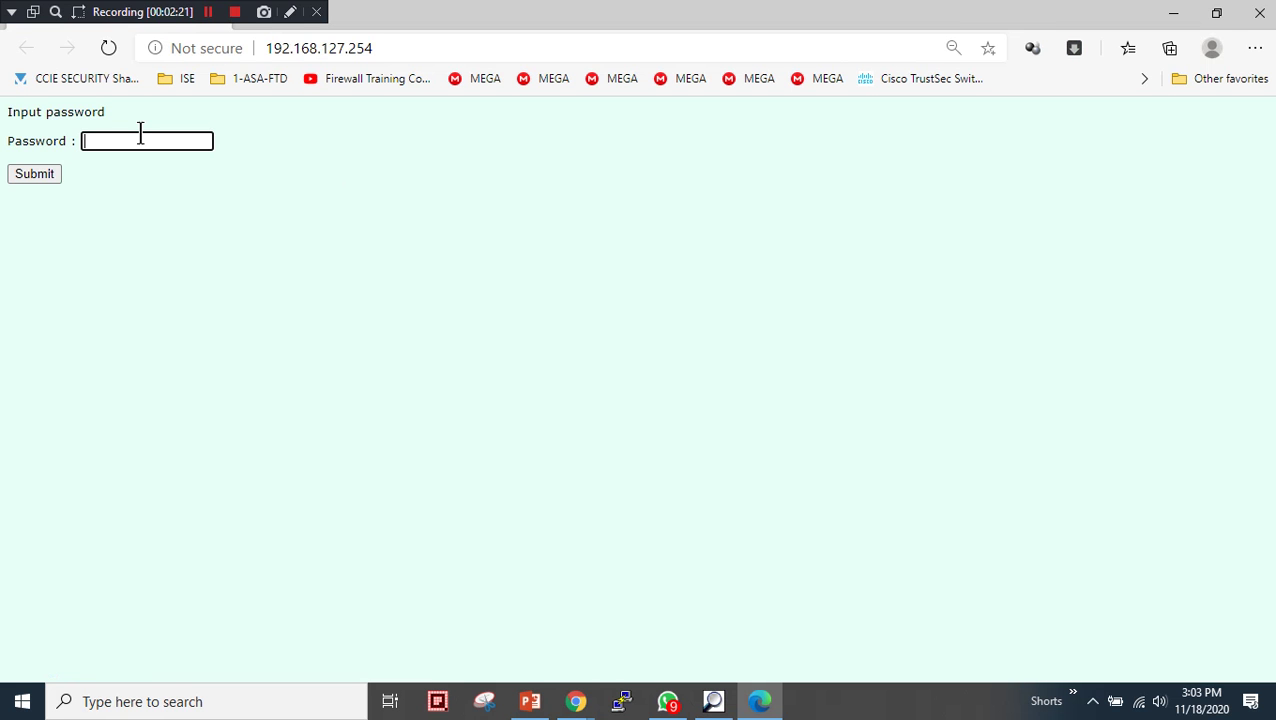
- Log in to the web console, view Port 1 serial settings (115200, RS-232), return to PowerPoint
key(ctrl+v)
key(Return)
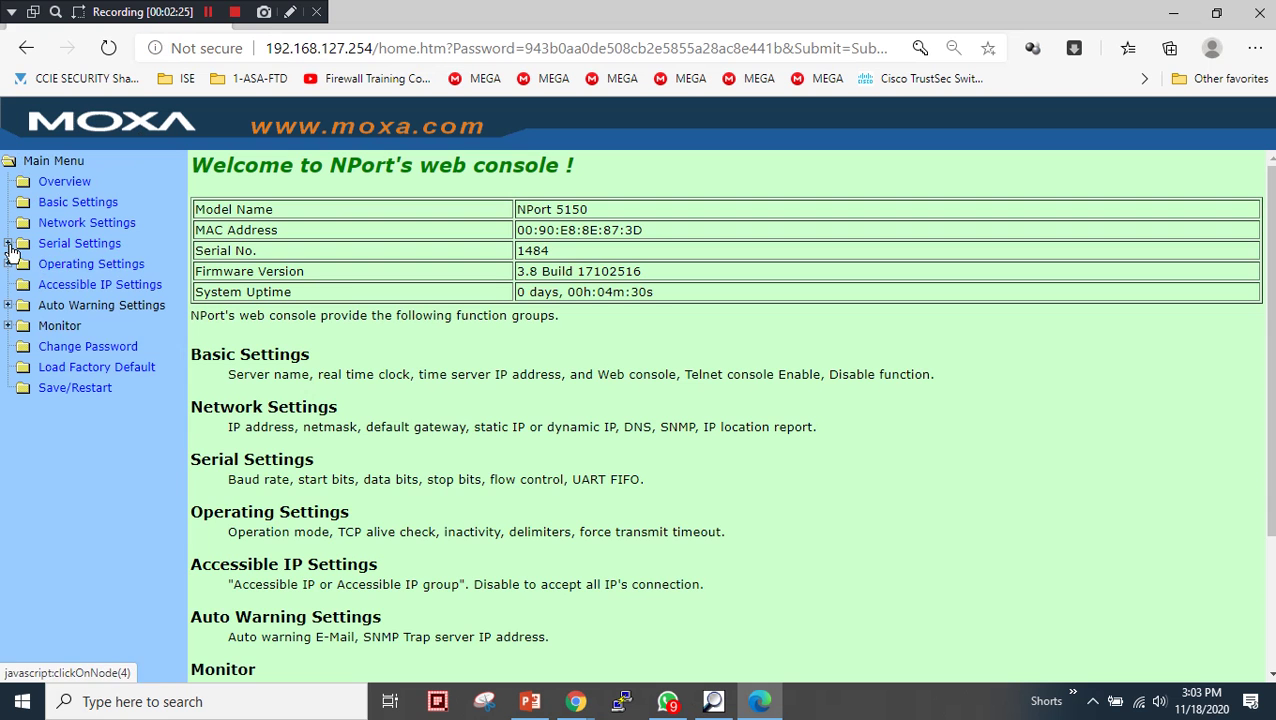
click(8, 244)
click(68, 264)
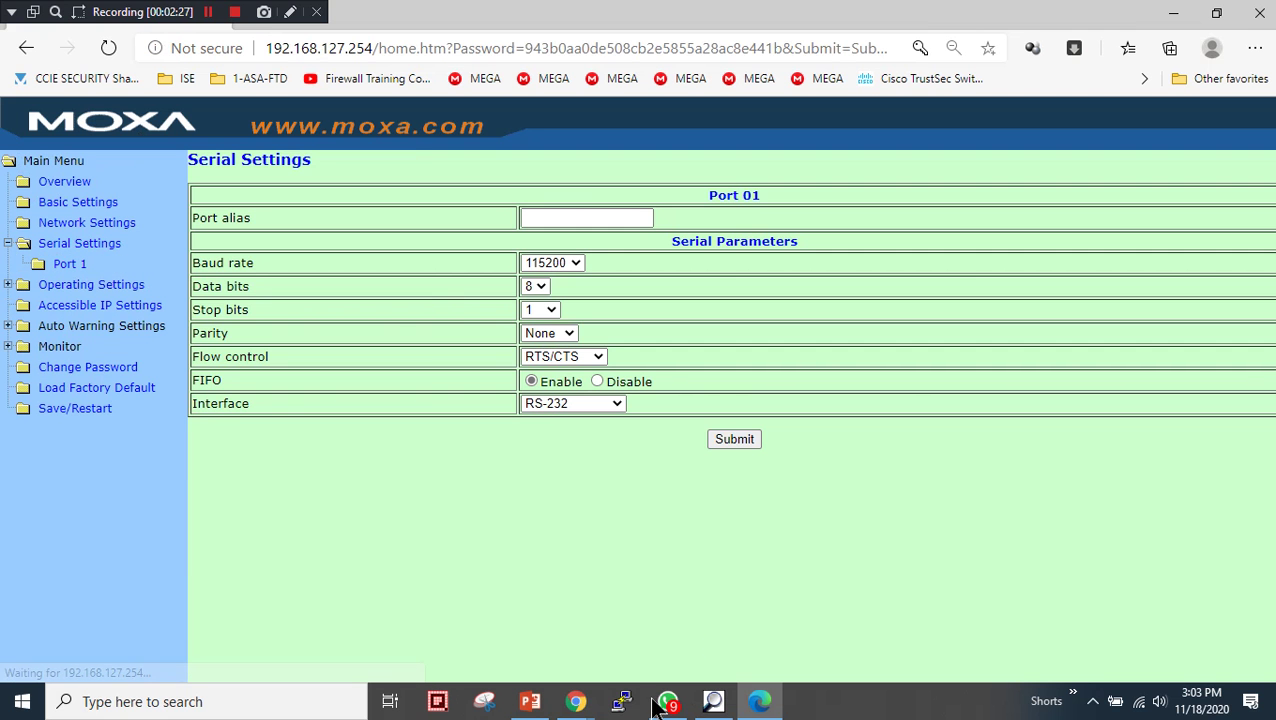
click(530, 701)
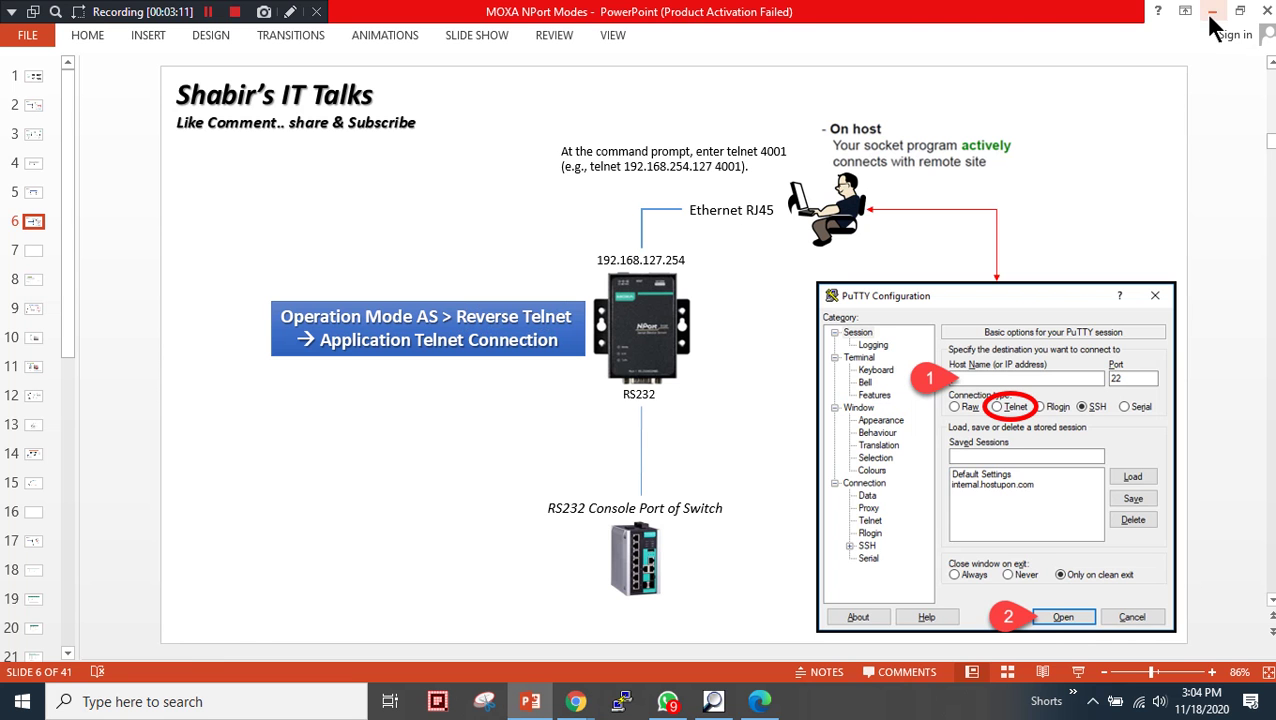
- Check Network Settings (IP 192.168.127.254, netmask 255.255.255.0), then return to Port 1 and the slide
click(762, 701)
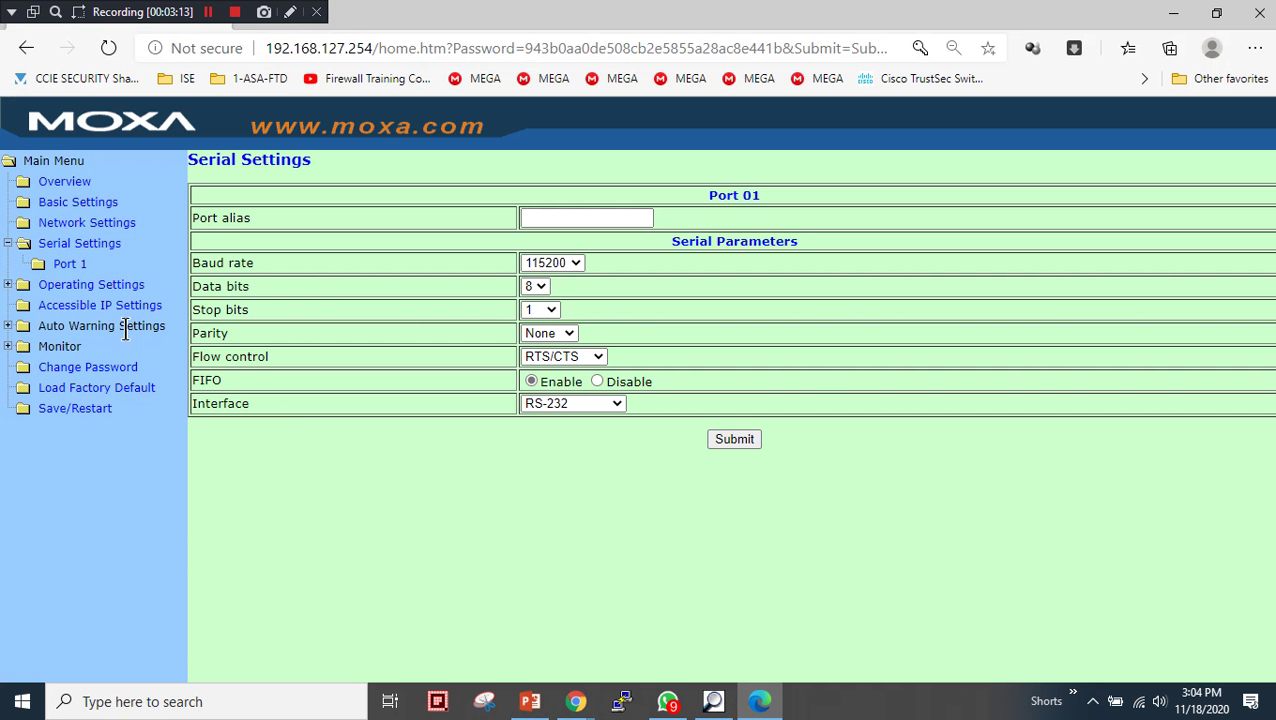
click(125, 223)
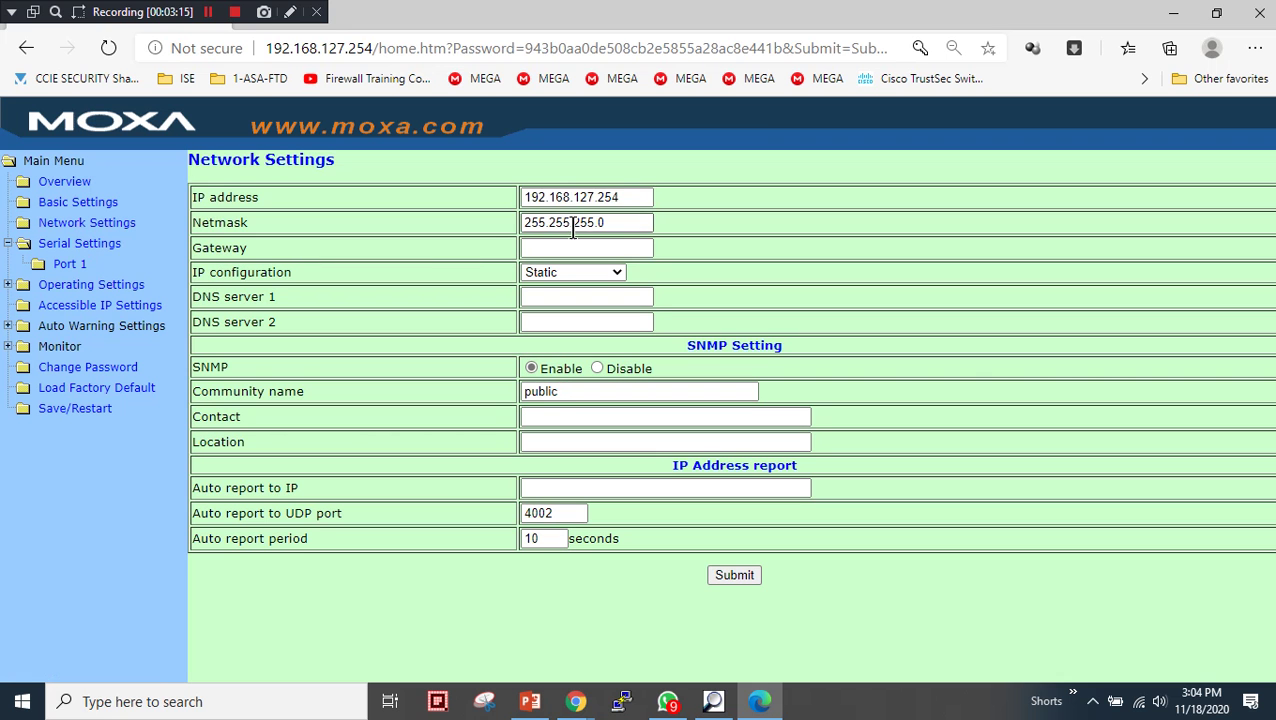
drag(630, 198, 510, 200)
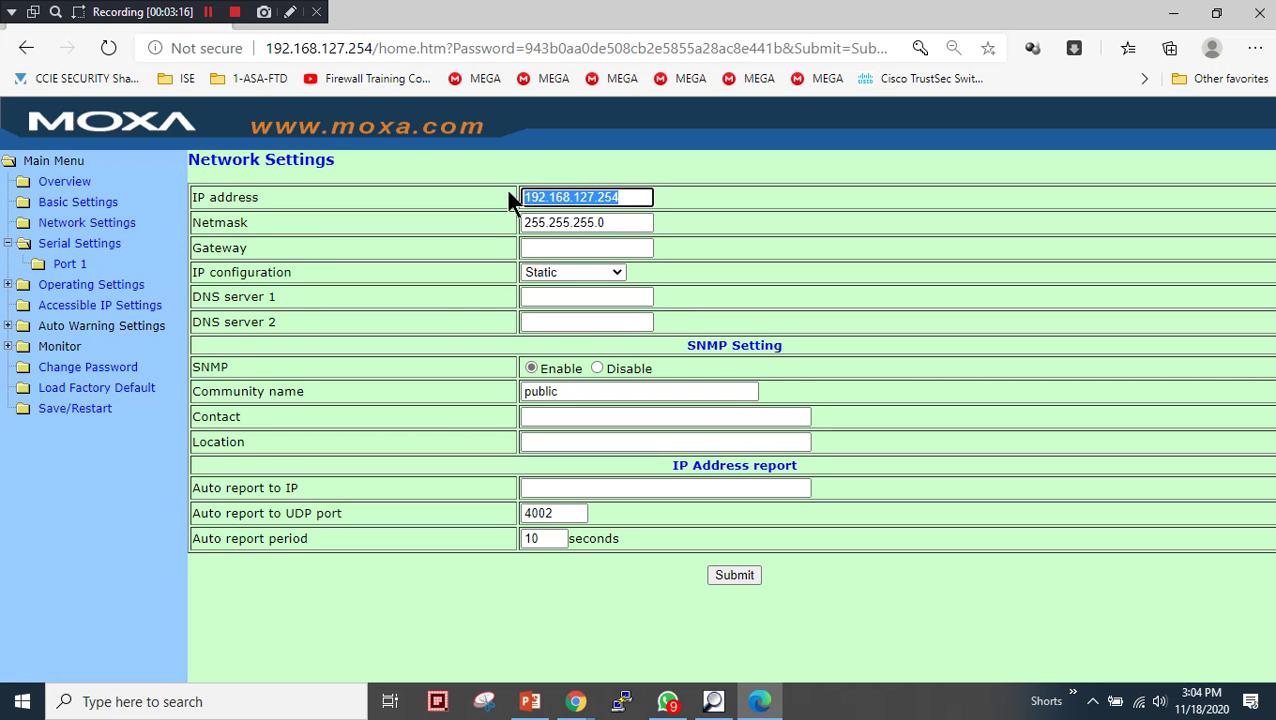
click(620, 223)
click(618, 197)
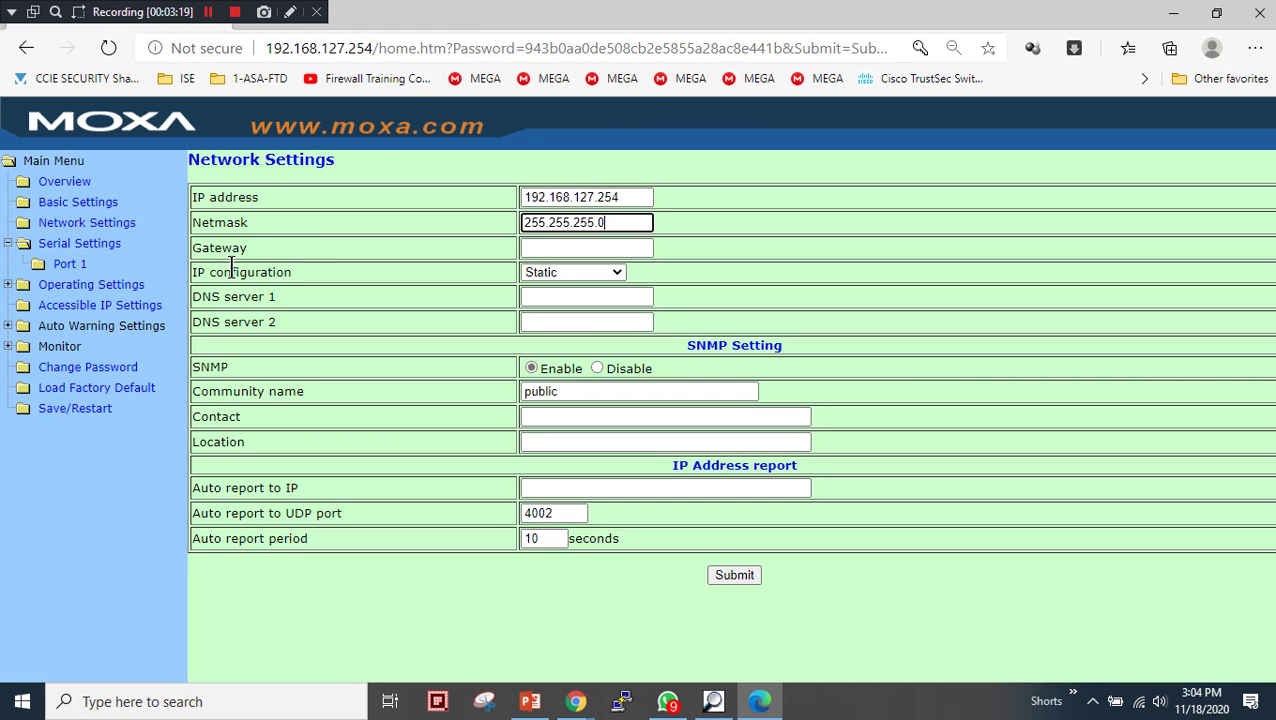
click(66, 266)
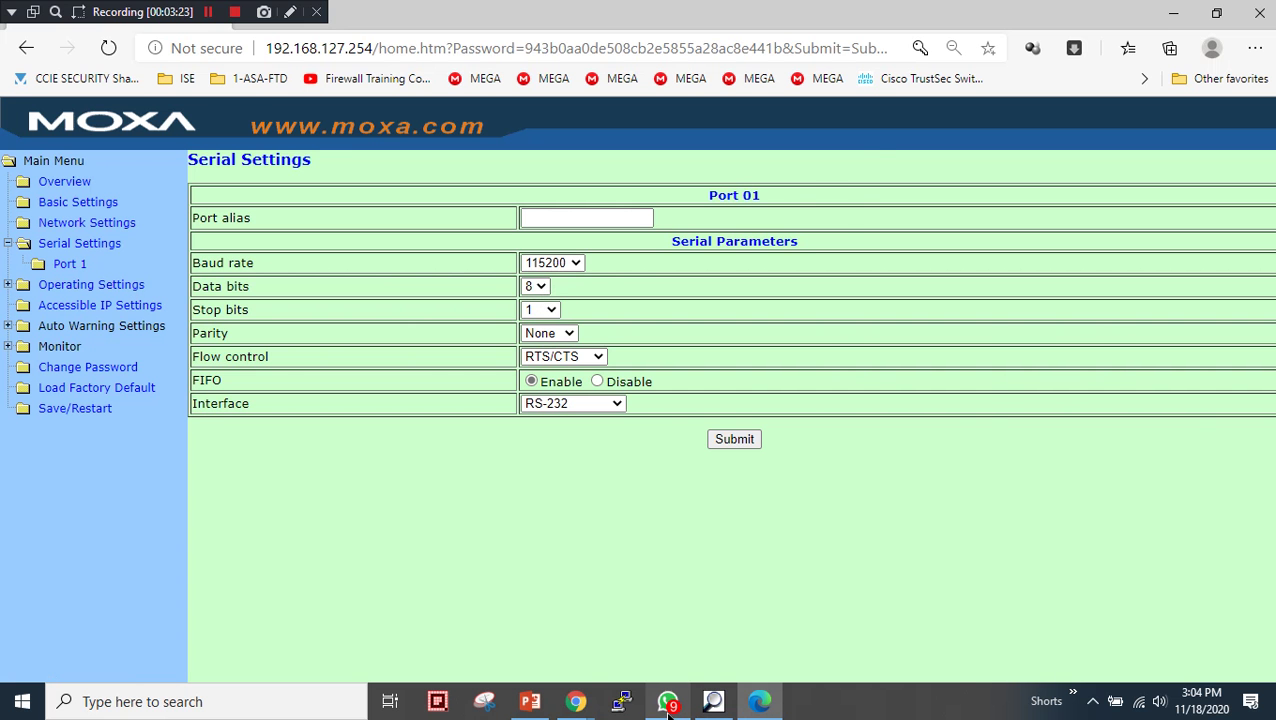
click(530, 701)
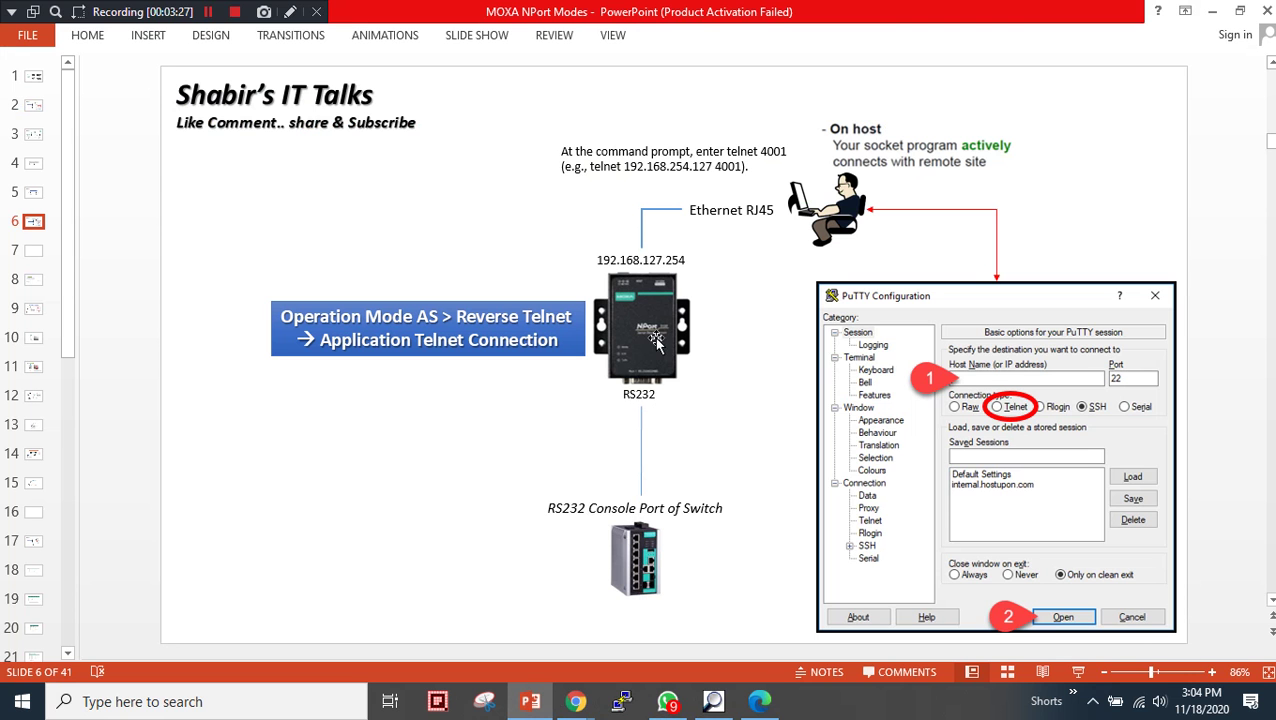
- Minimize PowerPoint to show Port 01 Serial Settings: 115200 baud, 8 data bits, no parity, RTS/CTS
click(1212, 11)
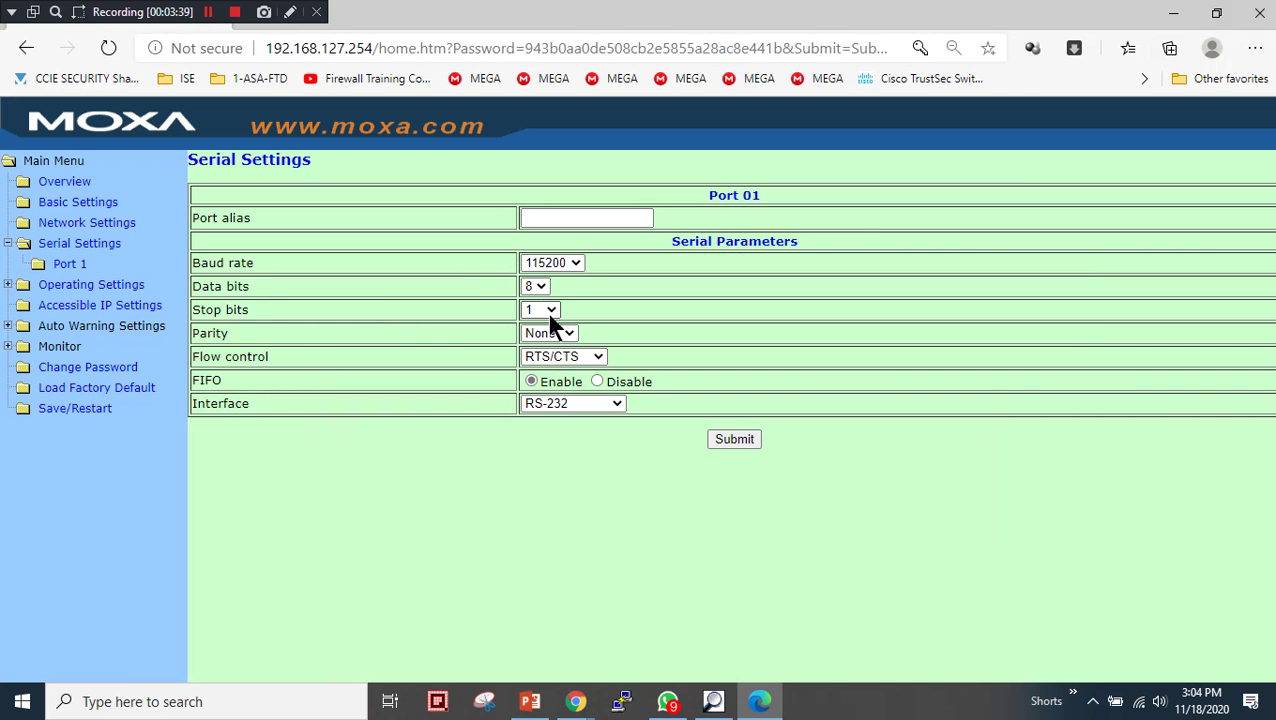
- Under Operating Settings > Port 1, choose Reverse Telnet Mode with local TCP port 4001
drag(200, 262, 293, 262)
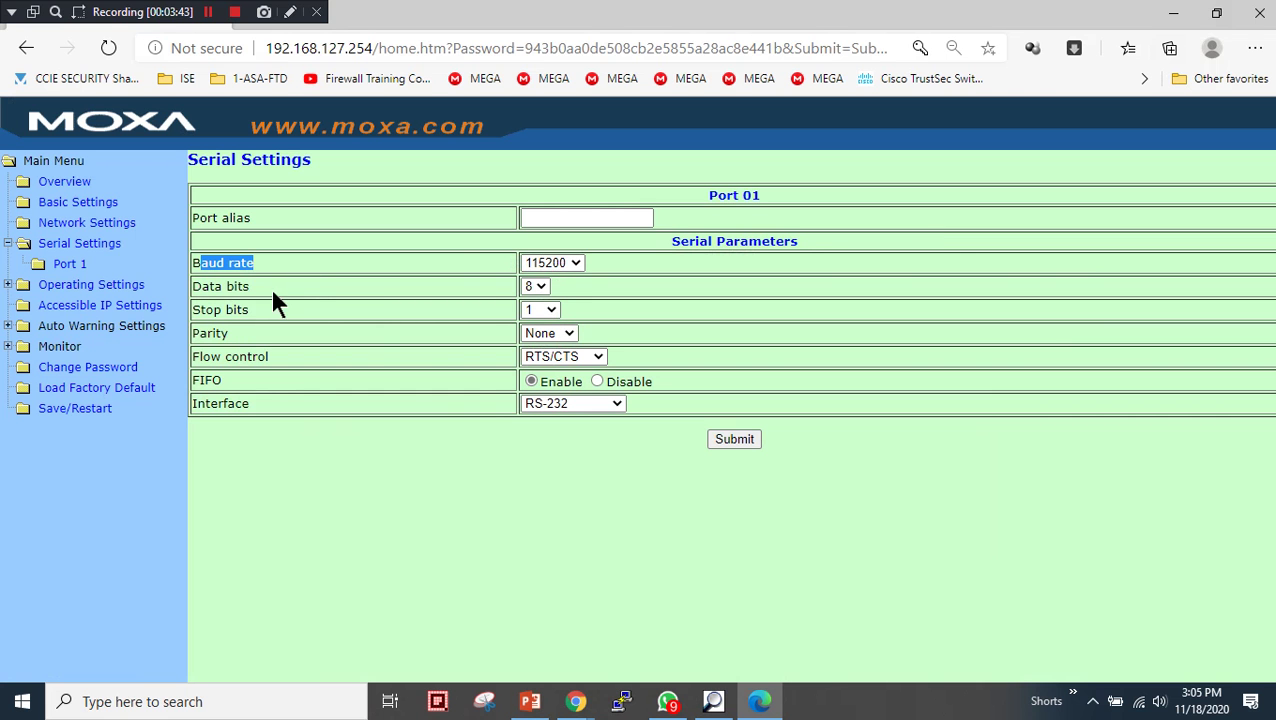
click(79, 286)
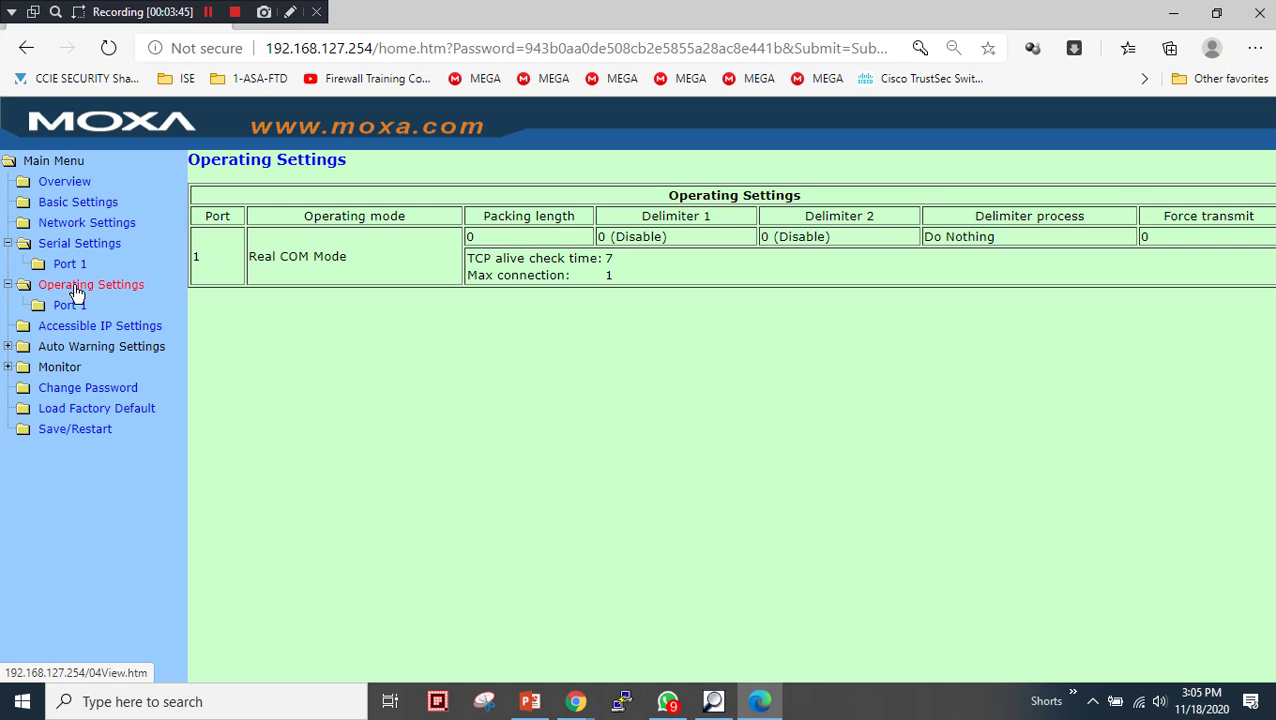
click(70, 308)
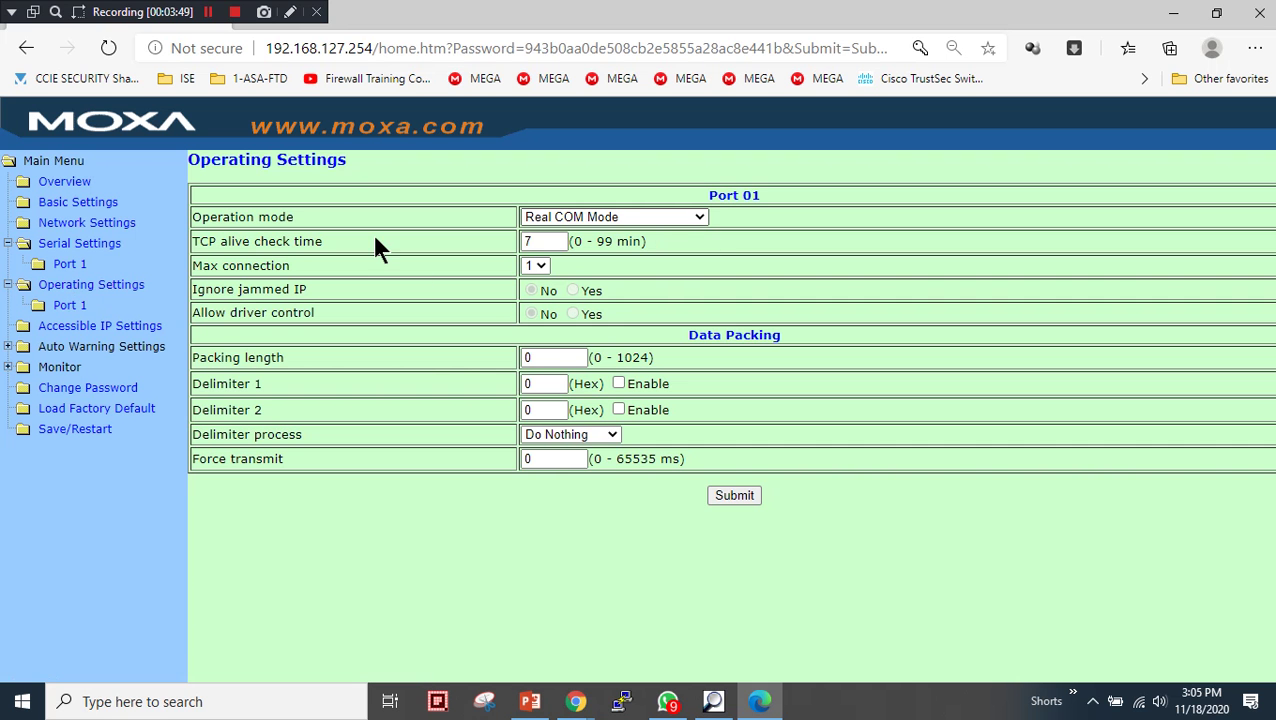
click(60, 310)
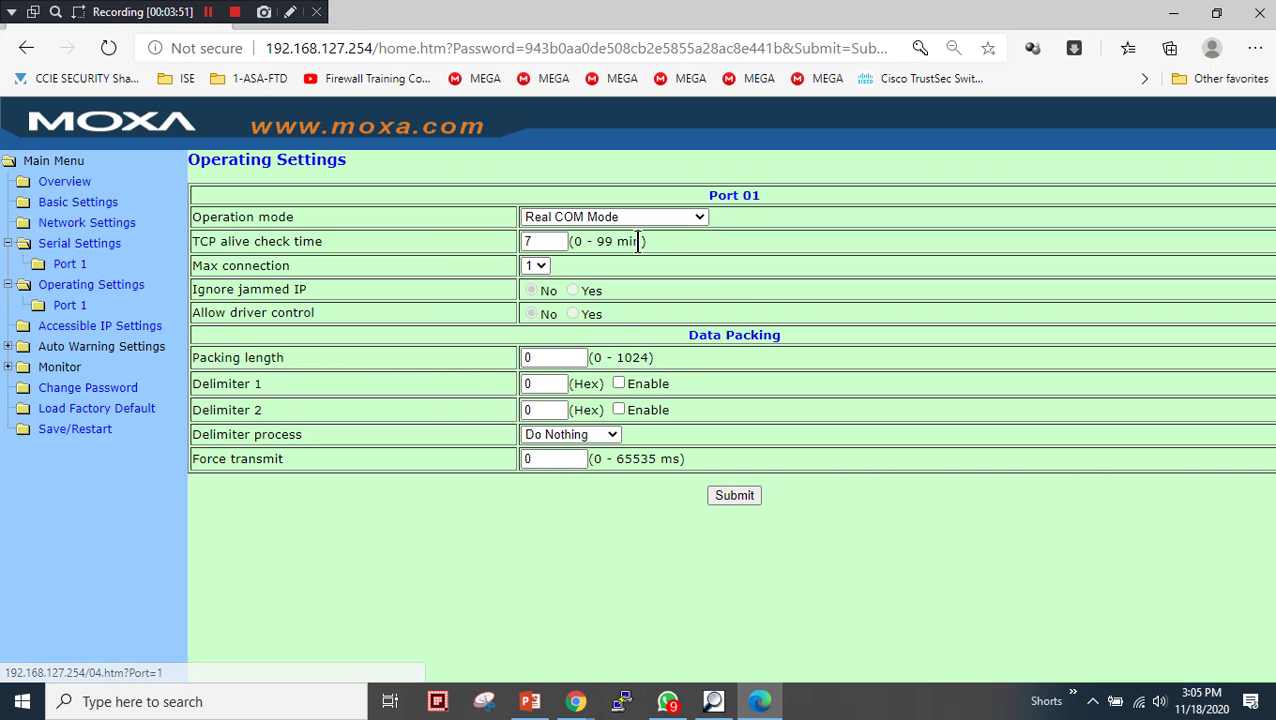
click(697, 218)
click(586, 344)
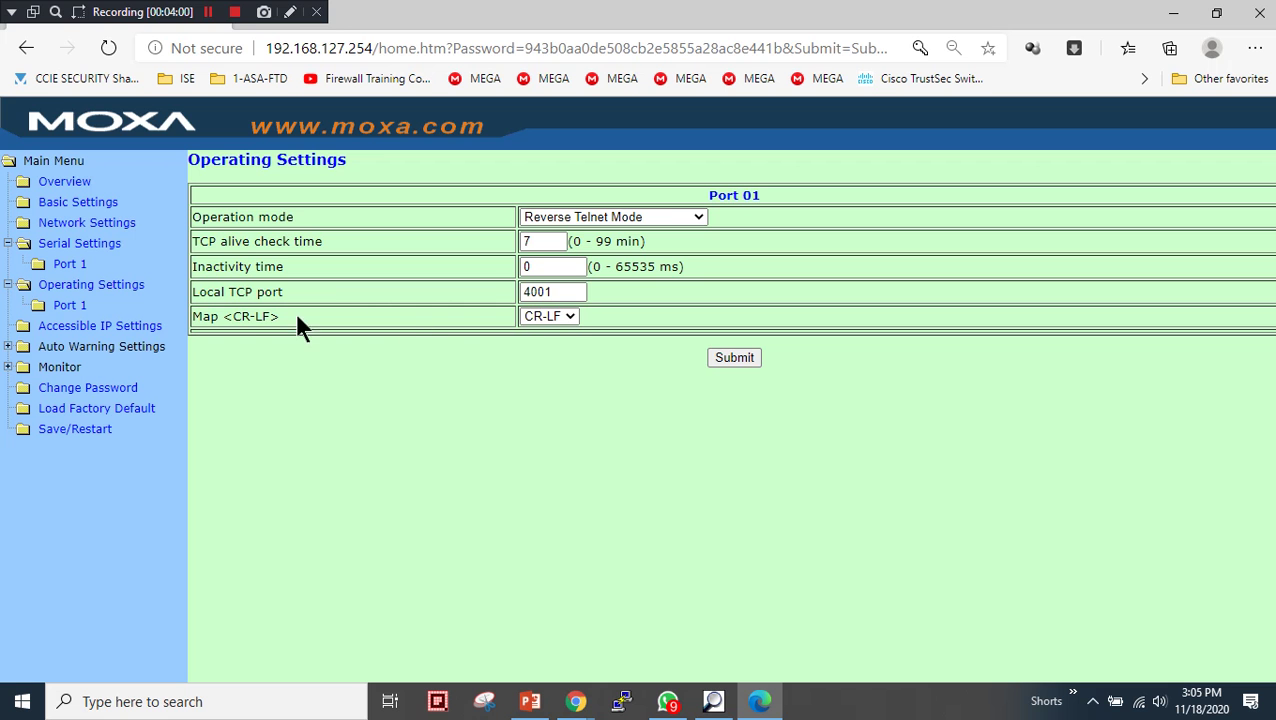
- Keep Map <CR-LF> as CR-LF, submit Port 1's settings, and Save/Restart the NPort
click(568, 320)
click(735, 360)
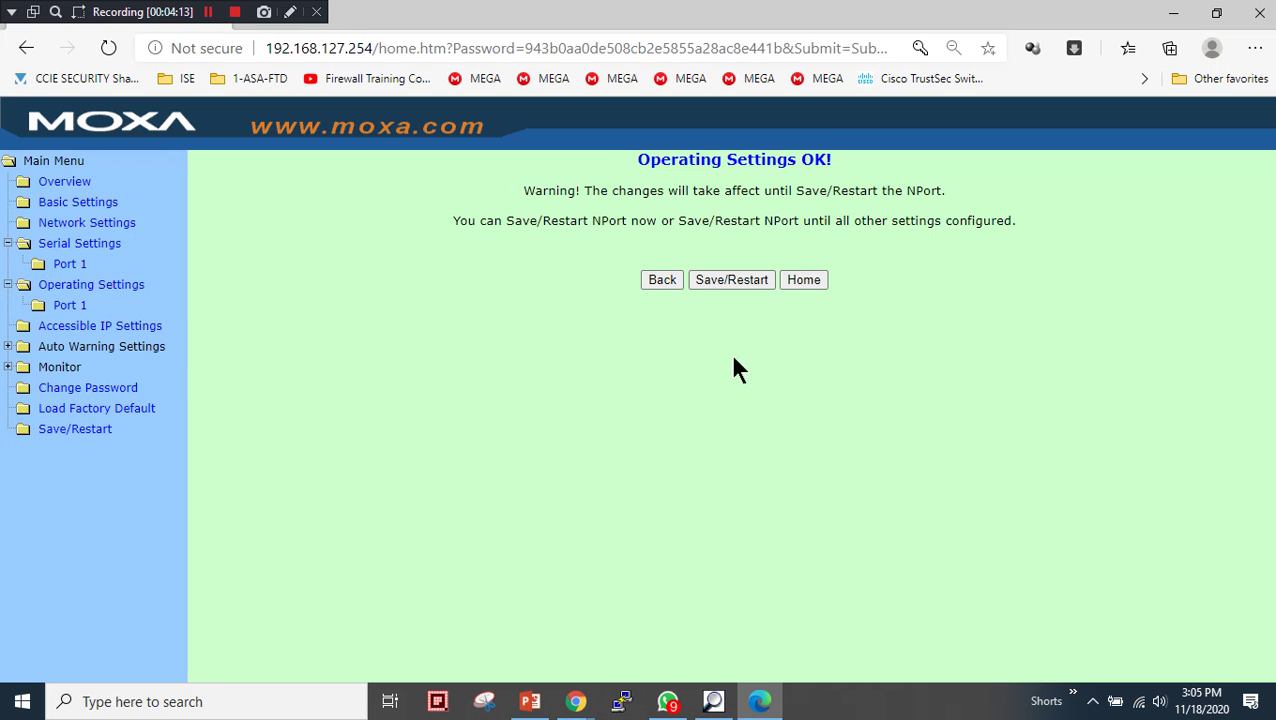
click(733, 280)
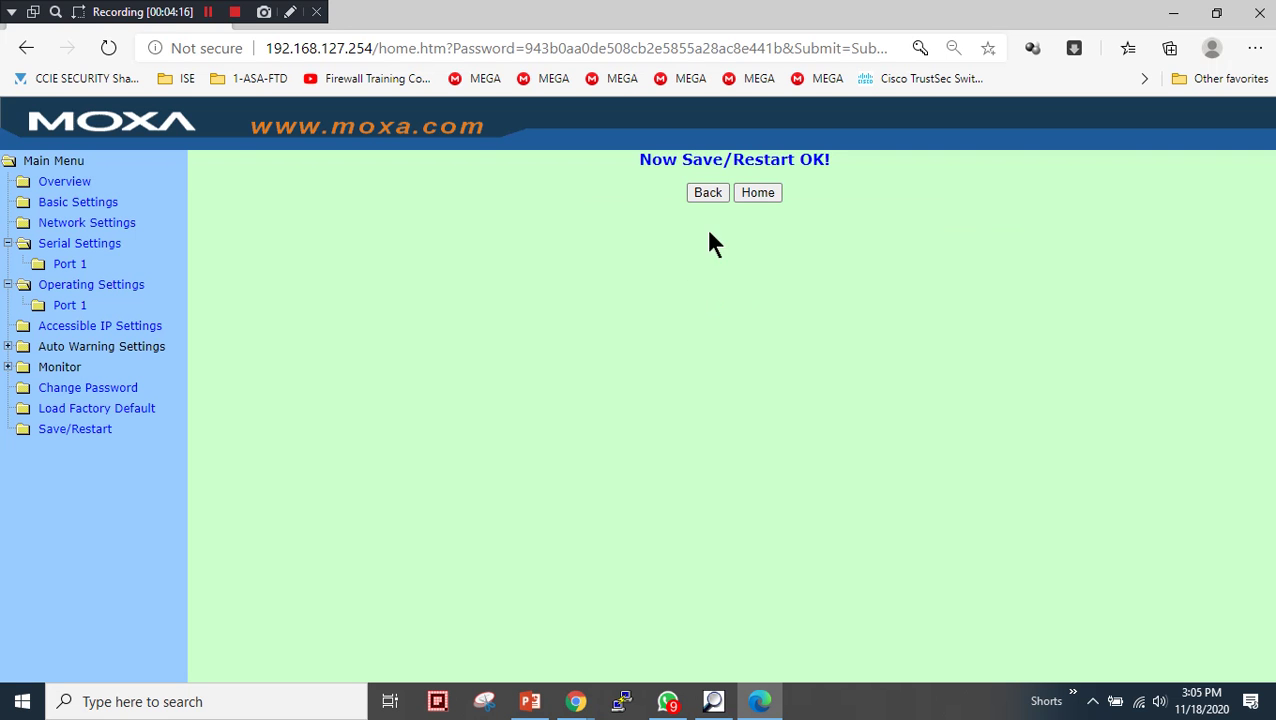
- Return to the NPort console home page and log back in with the password
click(756, 192)
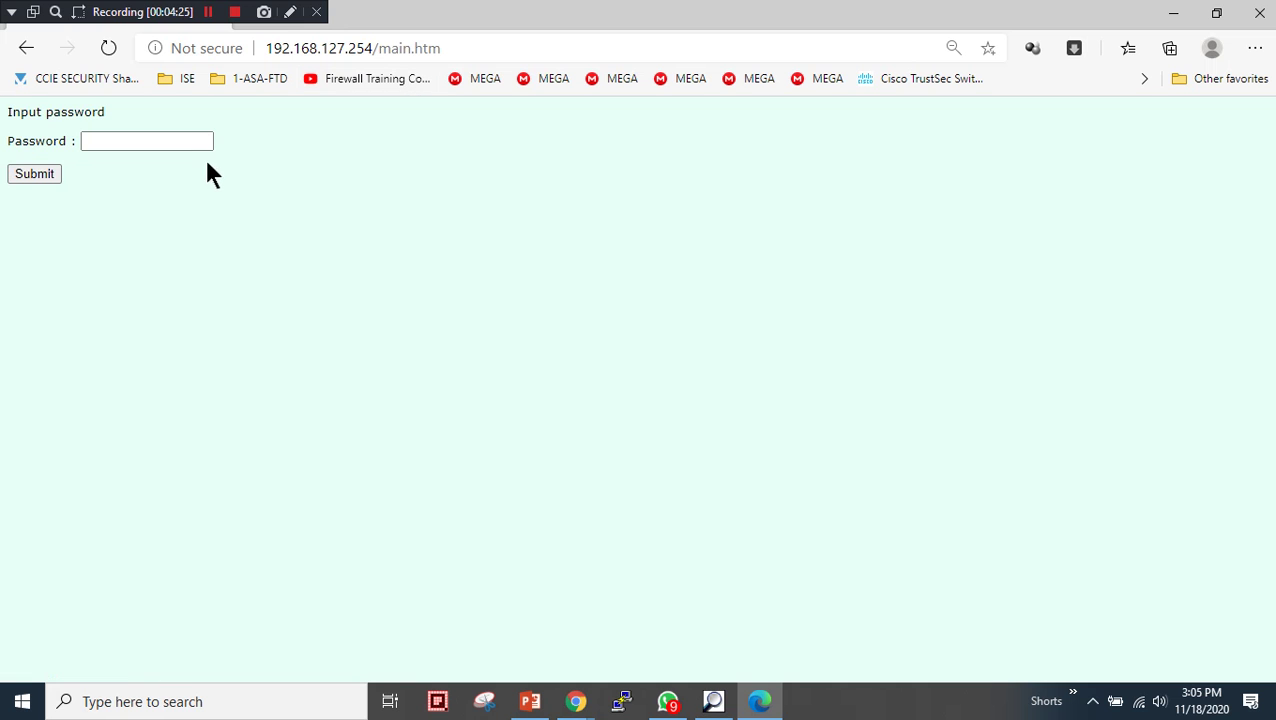
click(194, 146)
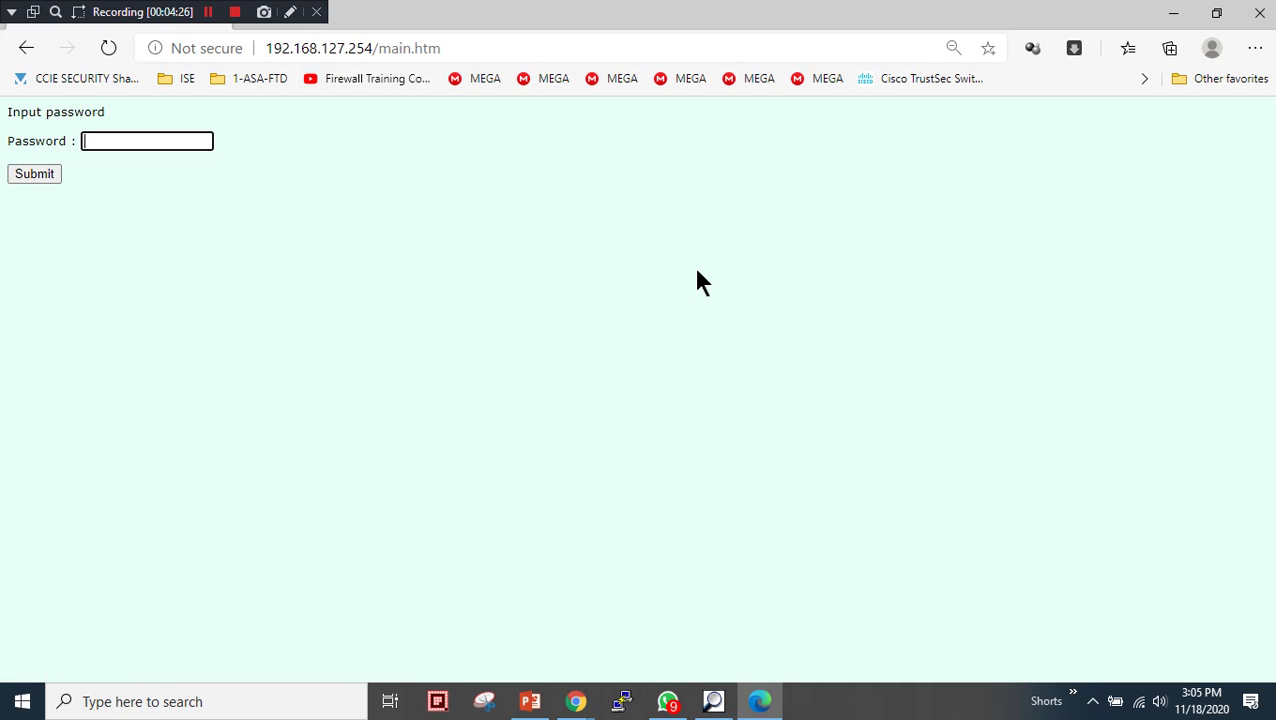
text(****************)
key(Return)
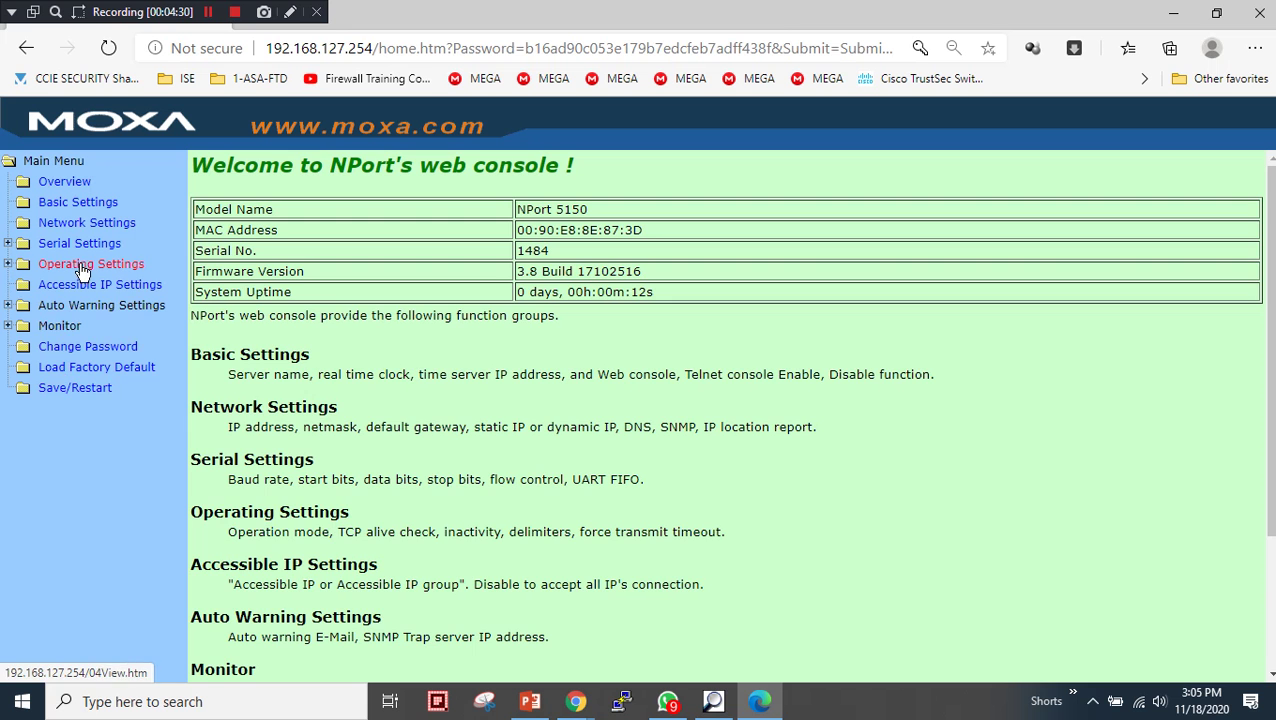
- Verify port 1's operating mode and serial parameters survived the restart, then expand Monitor
click(78, 258)
click(72, 286)
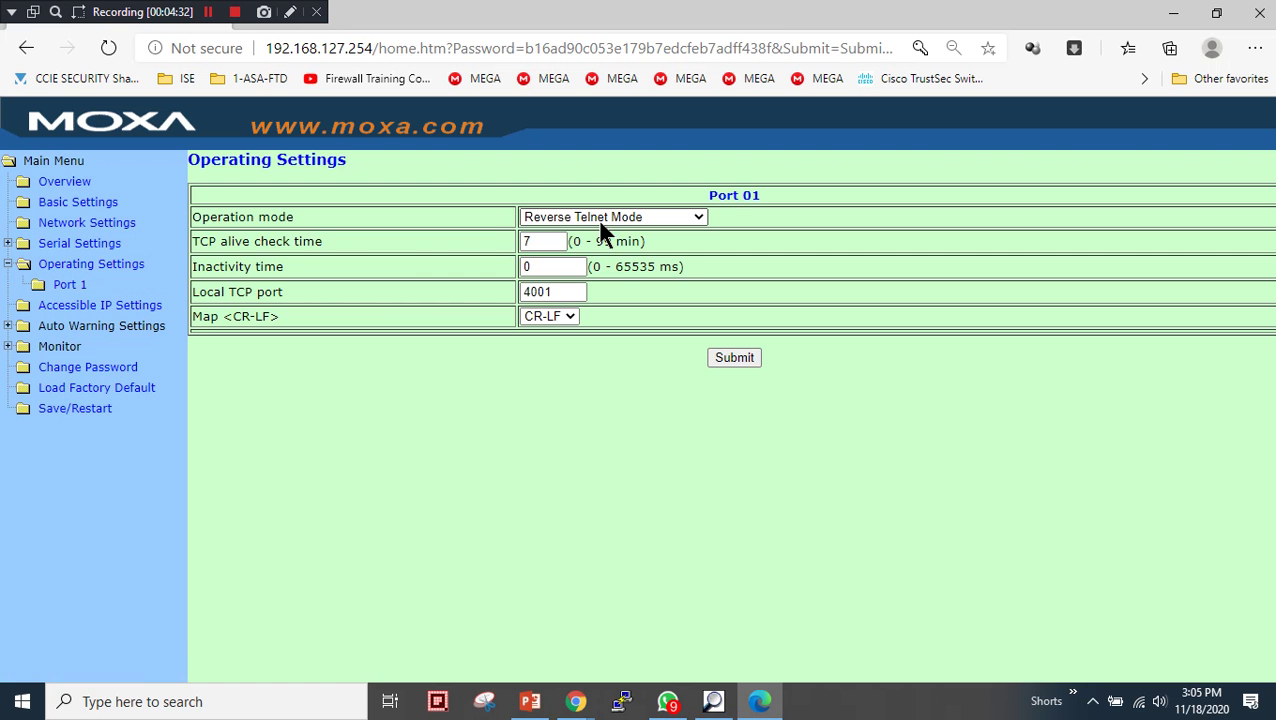
click(90, 245)
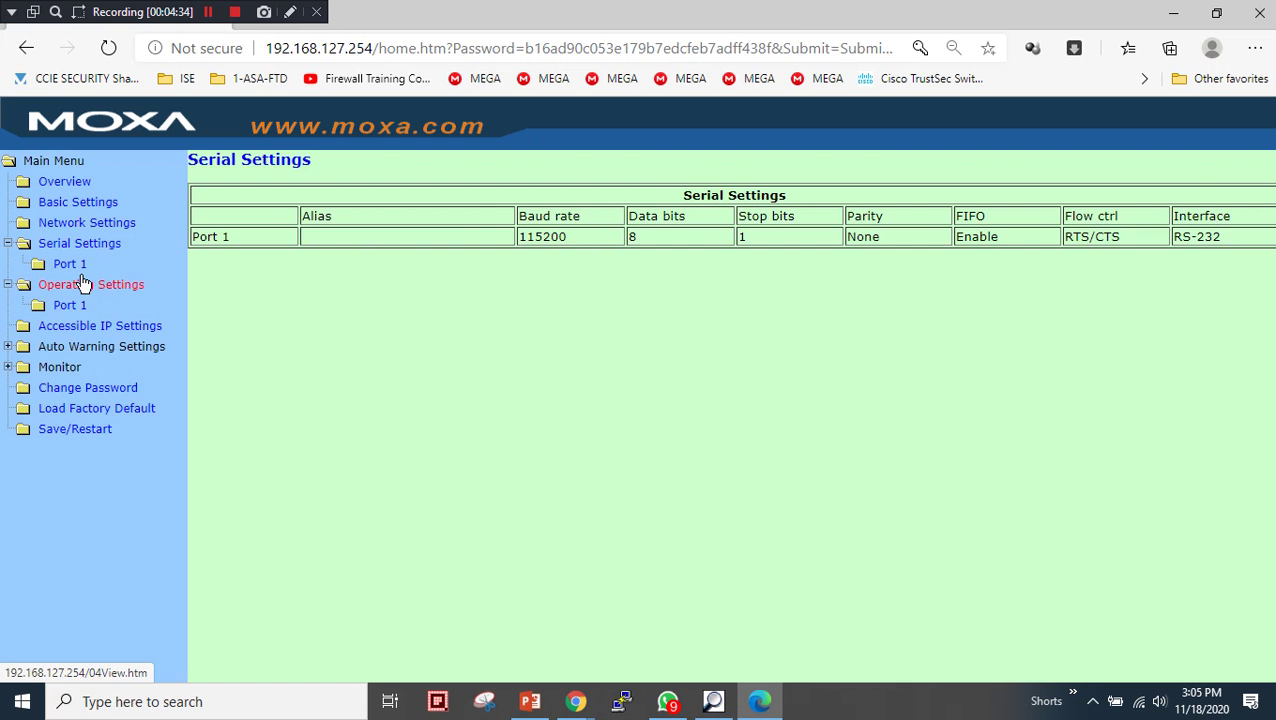
click(80, 270)
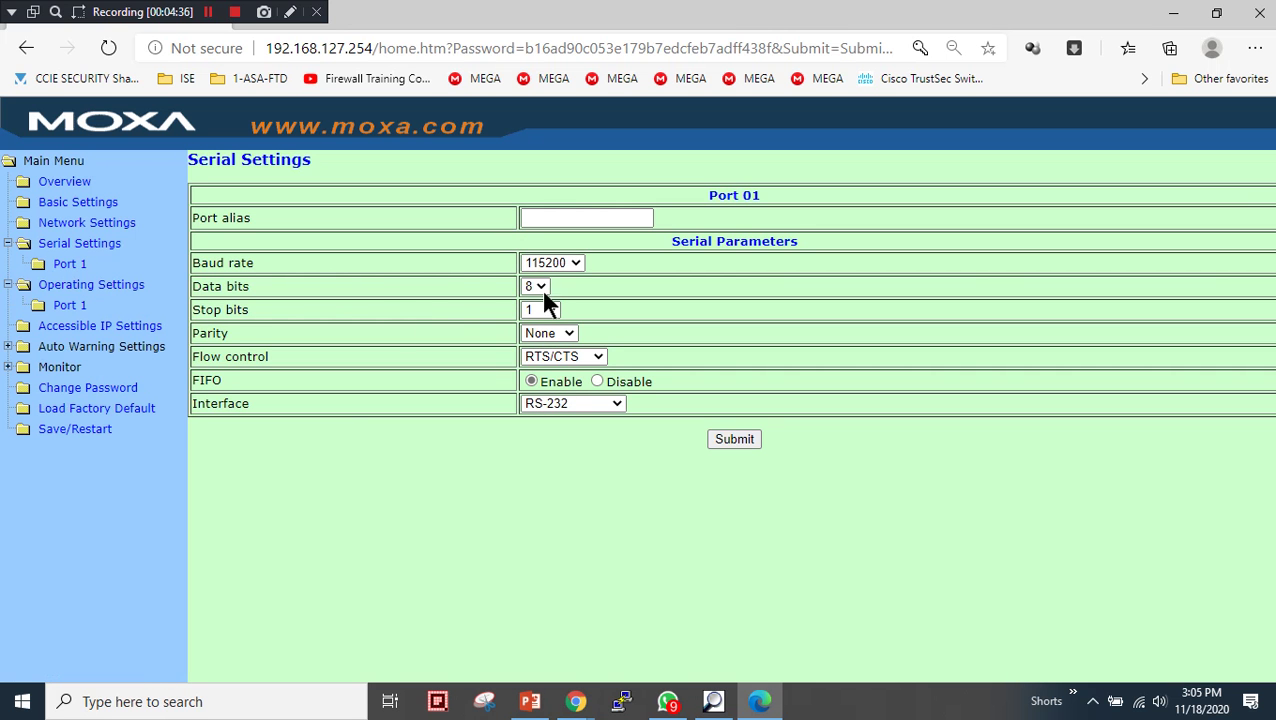
click(55, 367)
- Check port 1's Listen status on Monitor Line and review the Async counters
click(64, 388)
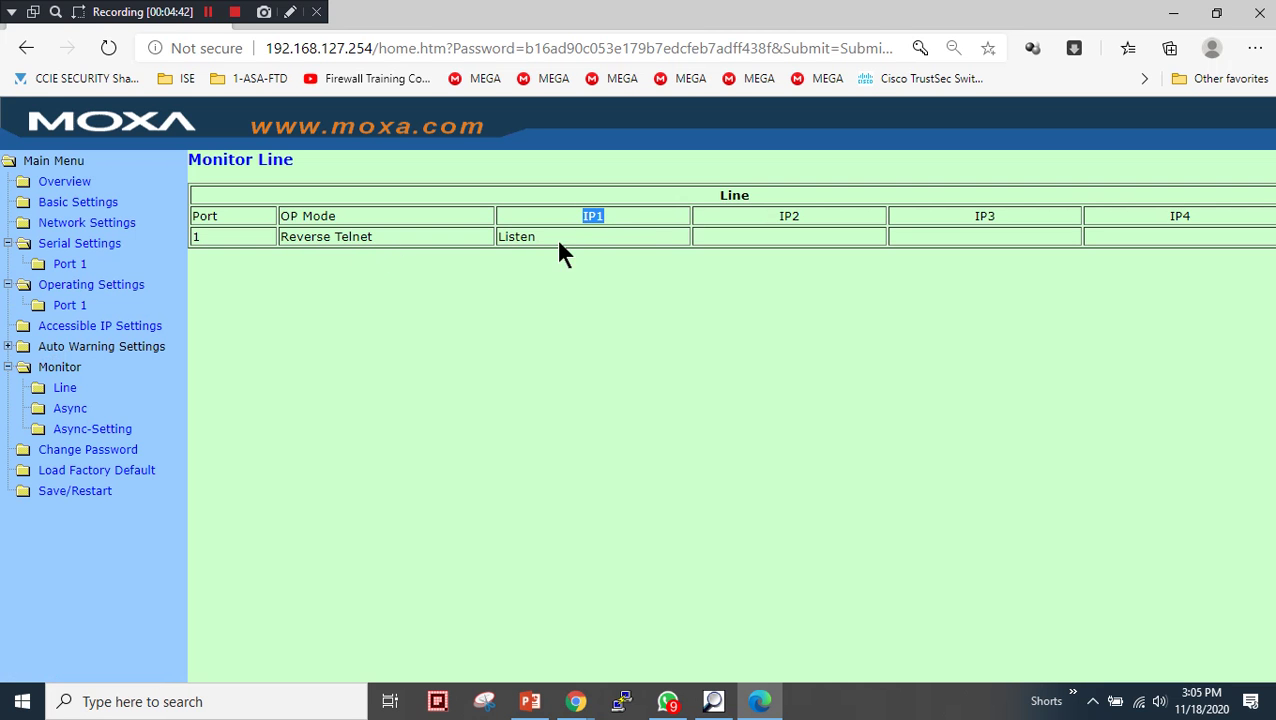
drag(535, 237, 505, 237)
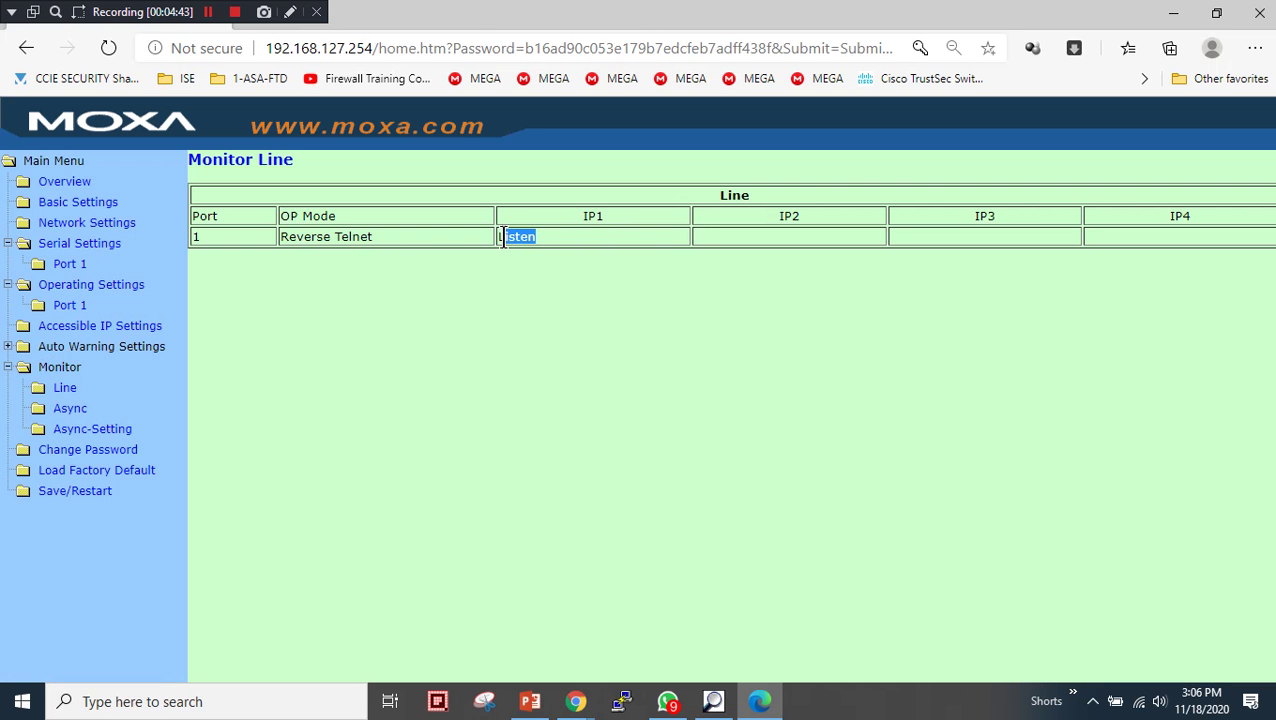
click(70, 409)
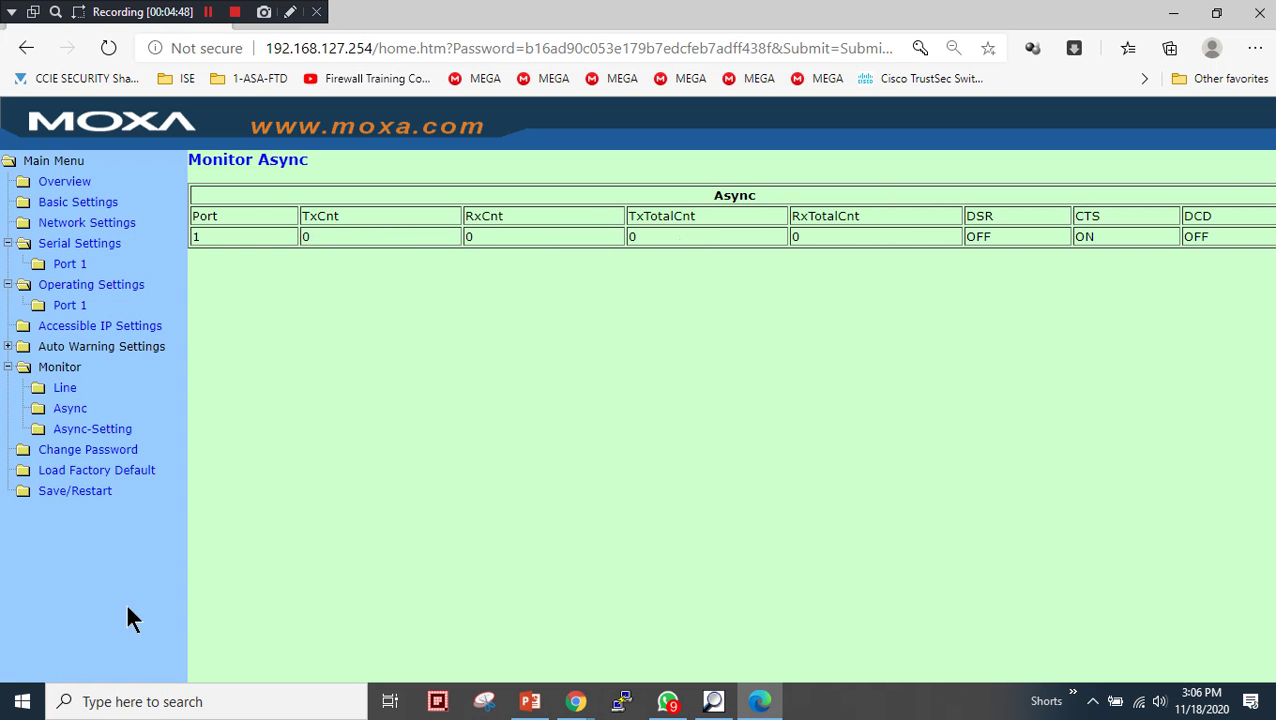
- Highlight local TCP port 4001 on Port 1 Operating Settings and bring up the Start menu
click(72, 305)
click(552, 292)
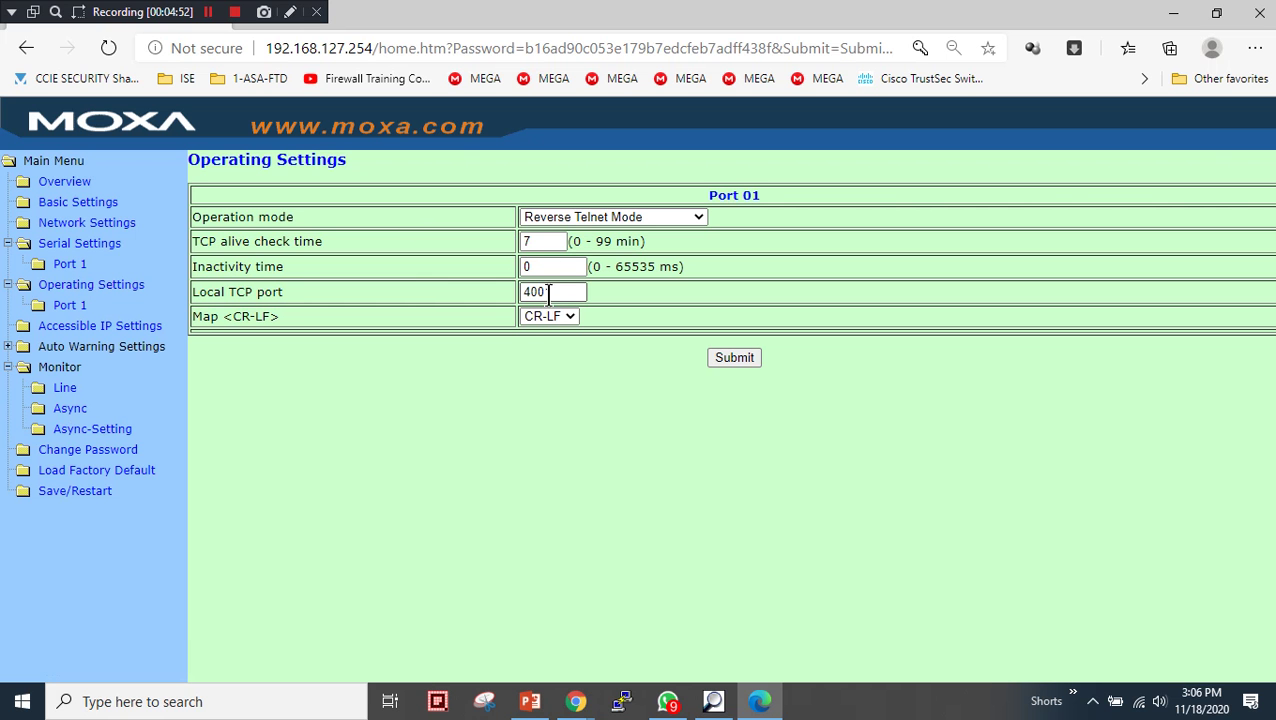
drag(556, 292, 520, 293)
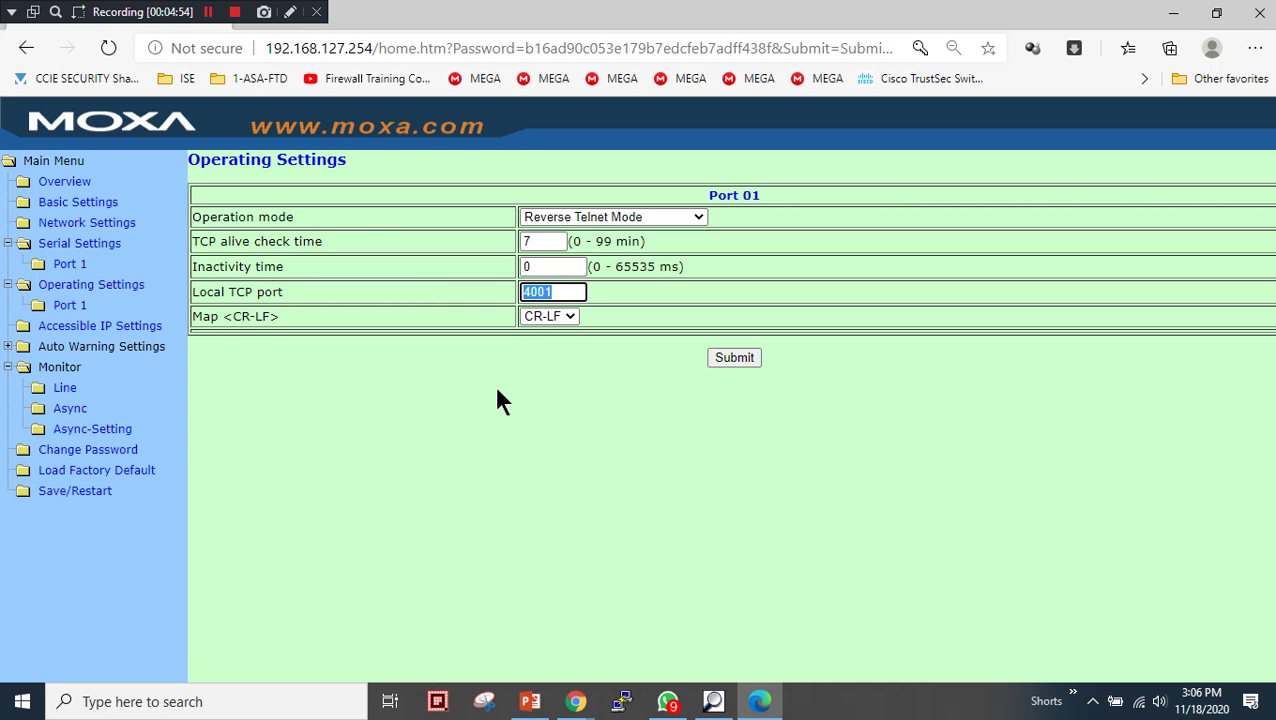
click(22, 701)
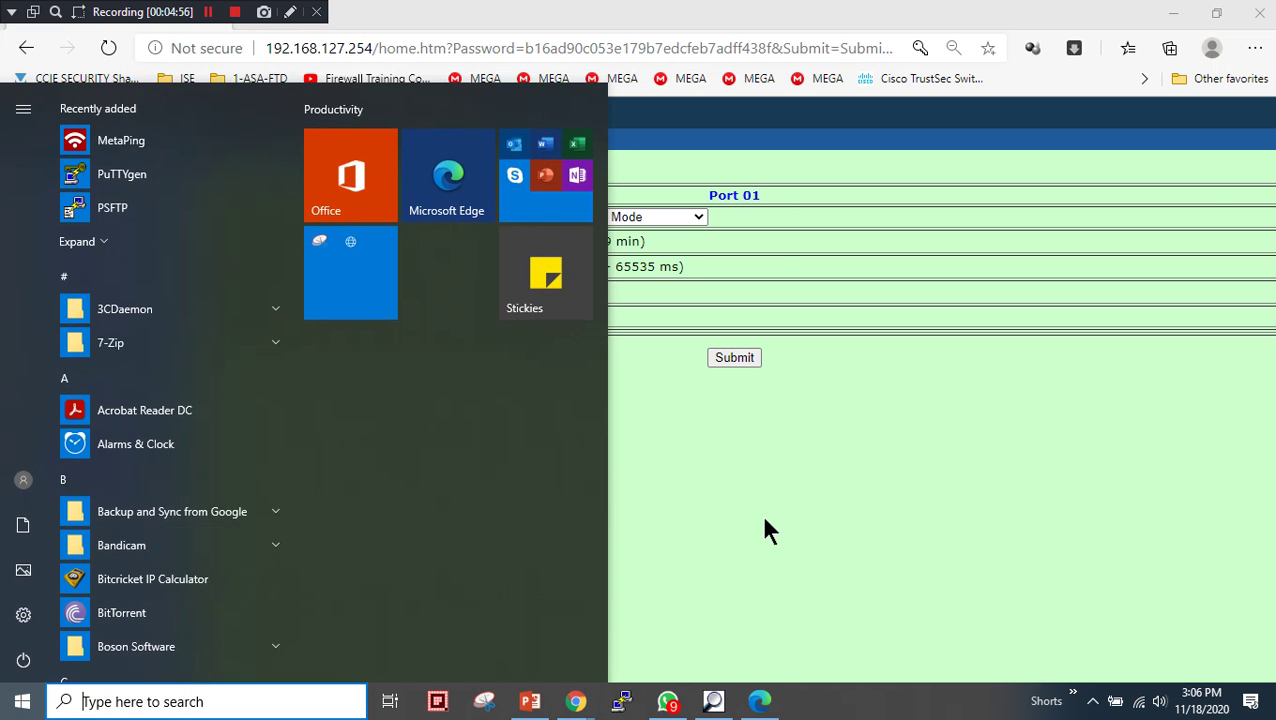
- Launch Command Prompt via 'cmd' and place it beside the Moxa port settings
click(761, 513)
click(22, 701)
text(cmd)
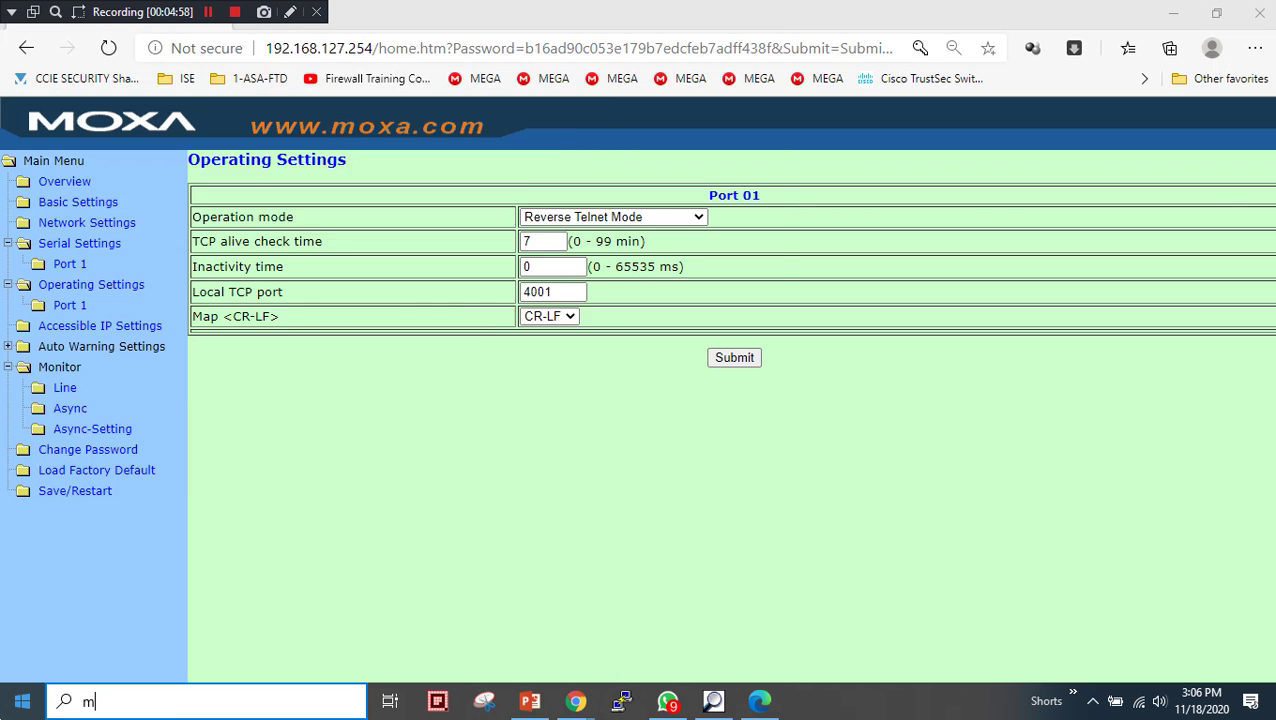
key(Return)
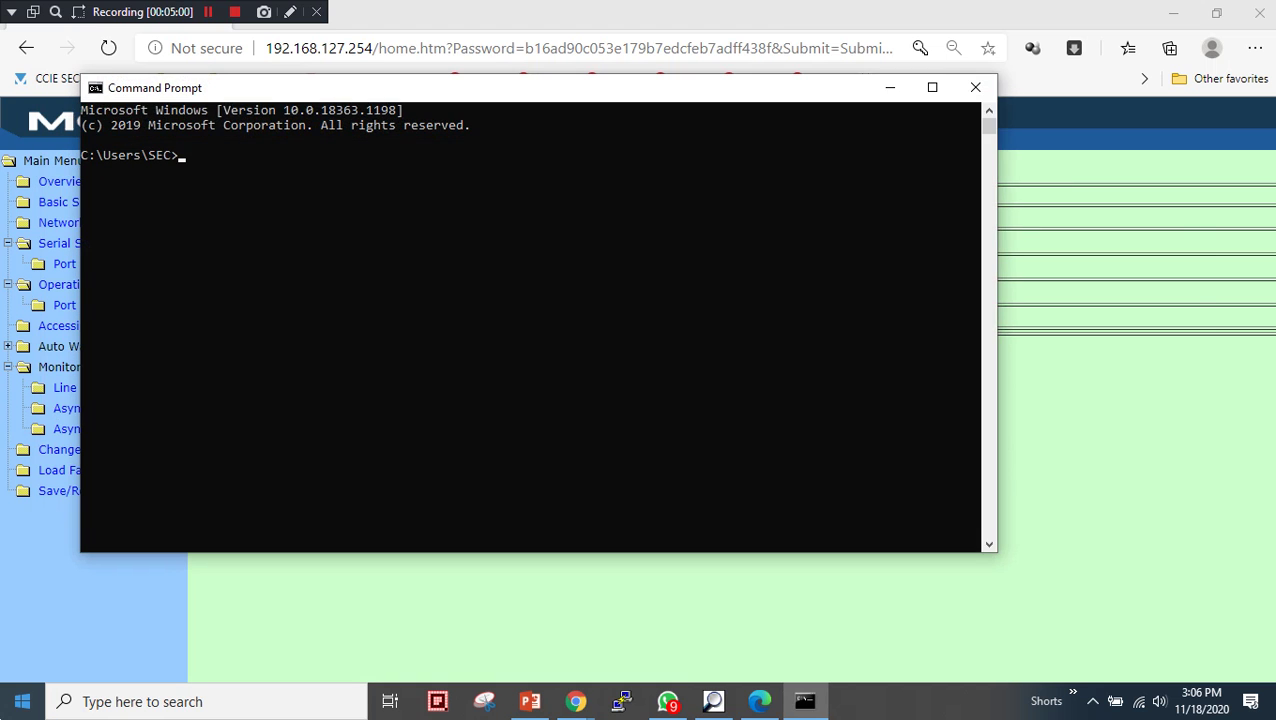
drag(405, 96, 618, 258)
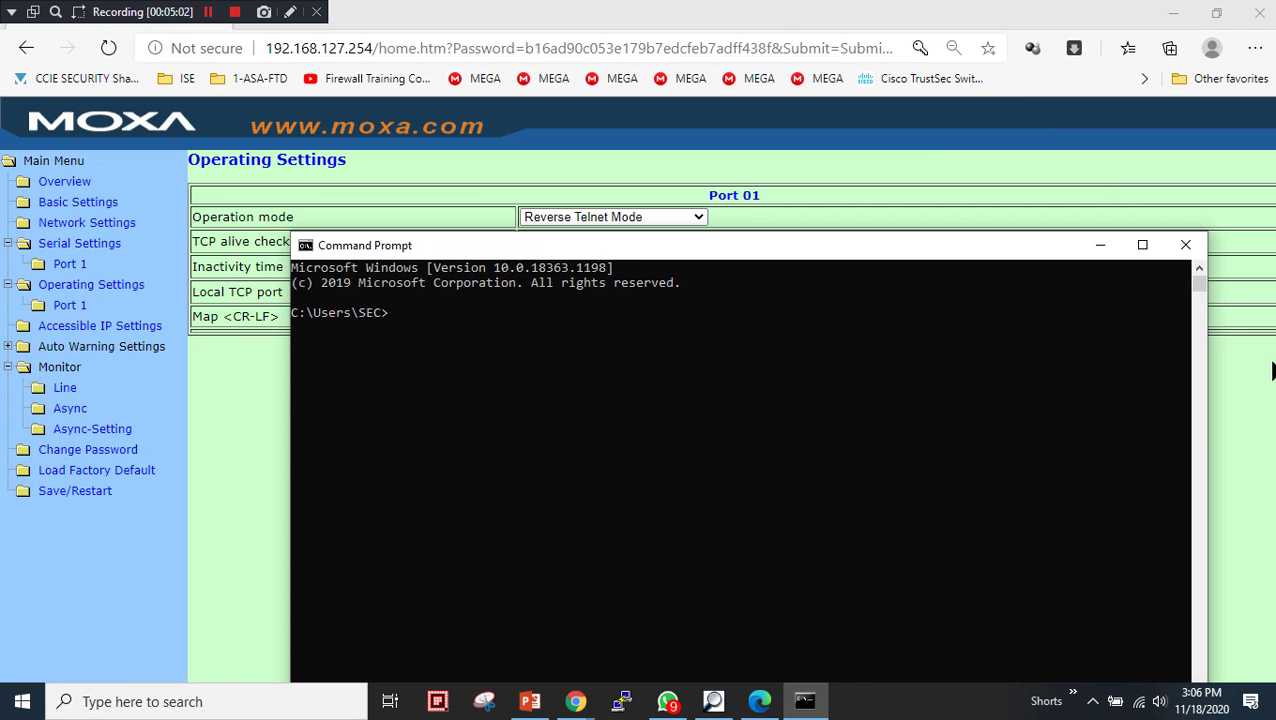
drag(1208, 348, 810, 338)
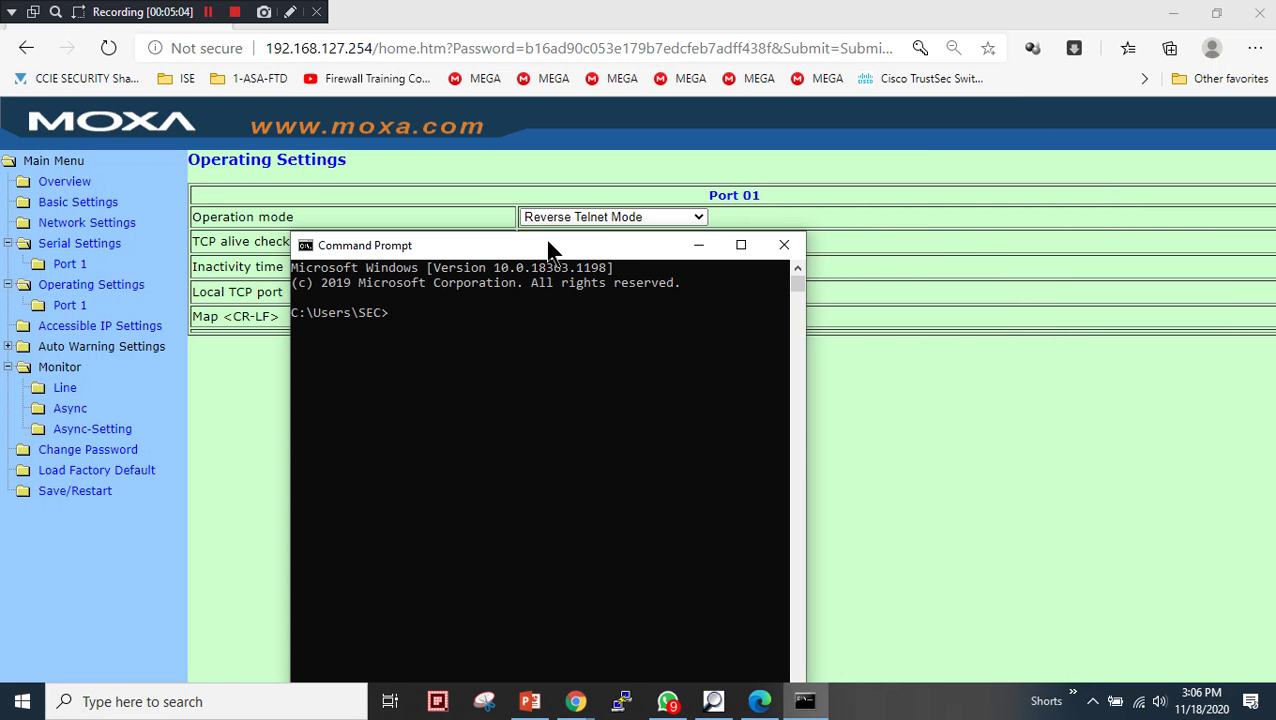
drag(543, 247, 998, 222)
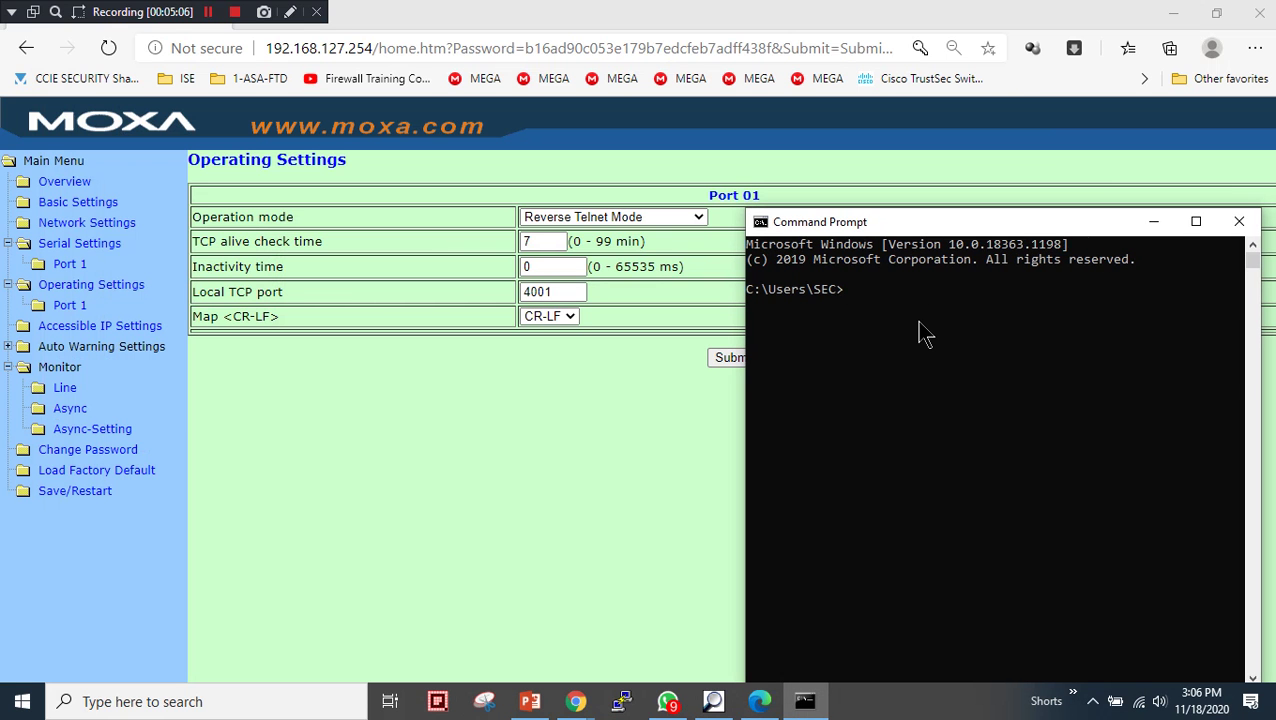
- Type 'telnet 192.168.127.254' in the Command Prompt and return to the PowerPoint slide
click(918, 321)
text(telnet)
text(192.168.127.)
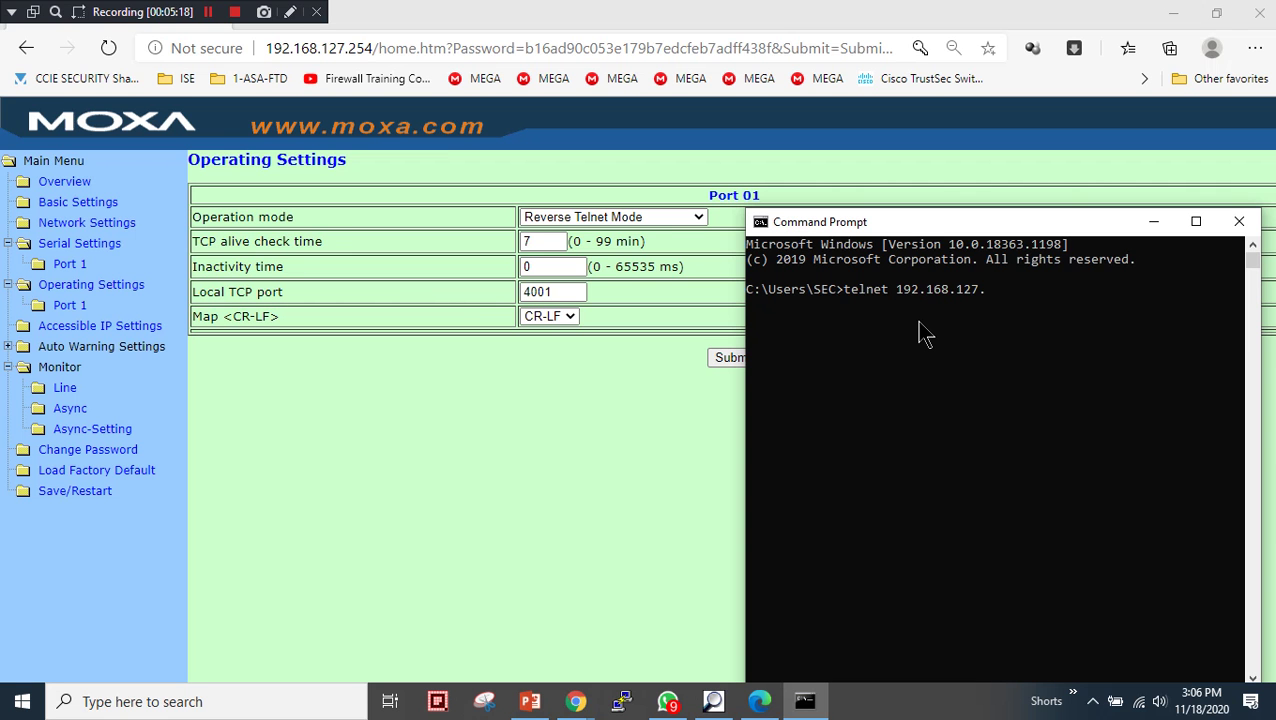
text(254)
click(530, 701)
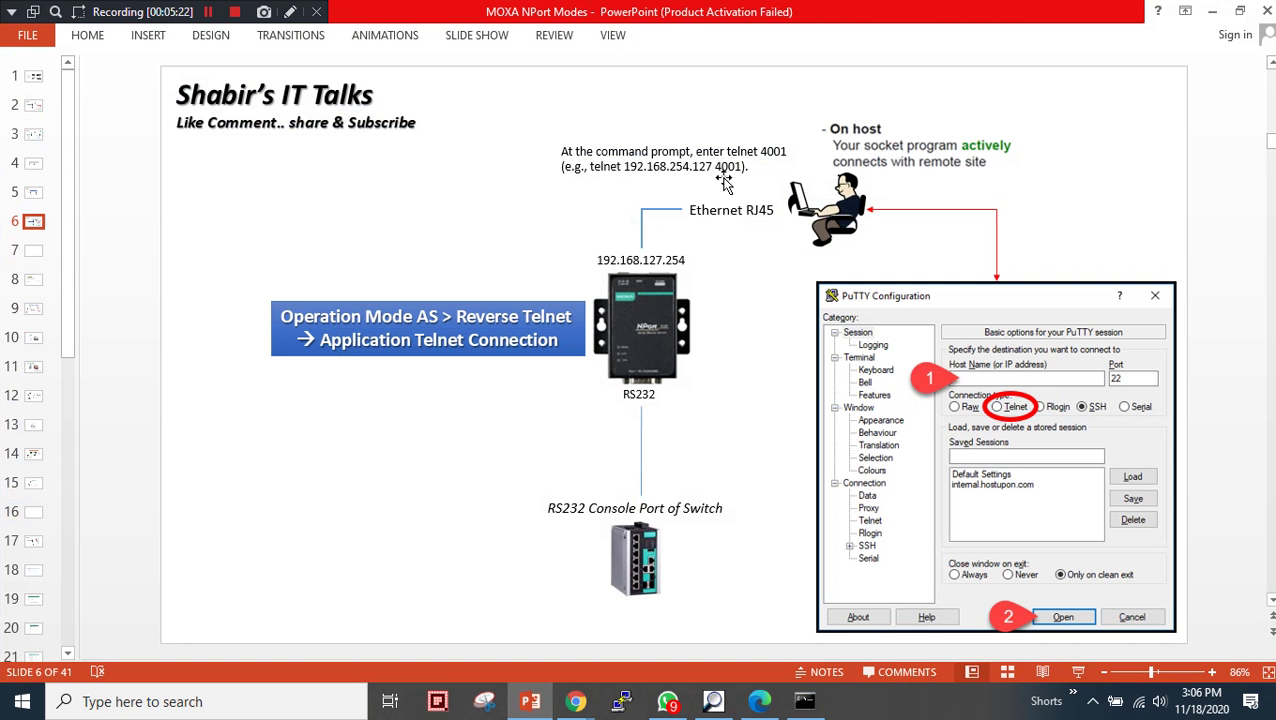
- Delete the swapped '254.' and insert '.254' after 127 in the slide's telnet example
click(669, 167)
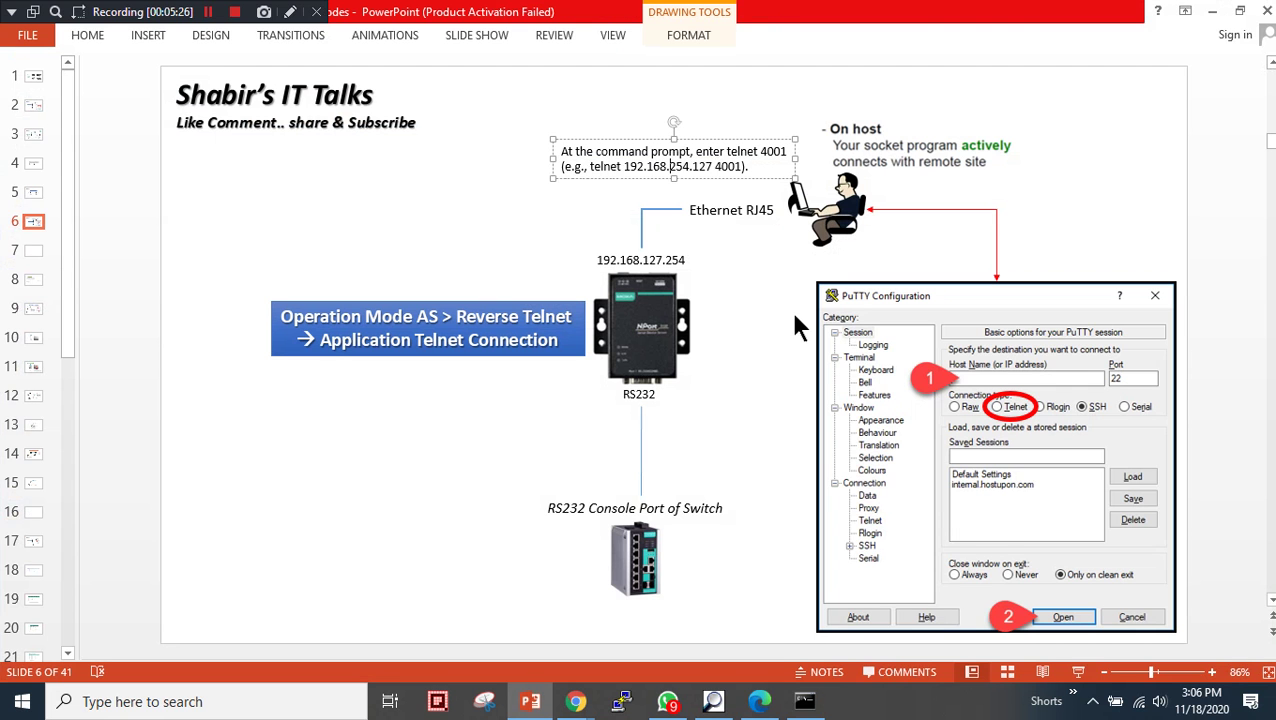
key(Delete)
key(Delete)
key(Delete)
key(Delete)
click(688, 166)
text(.254)
click(524, 239)
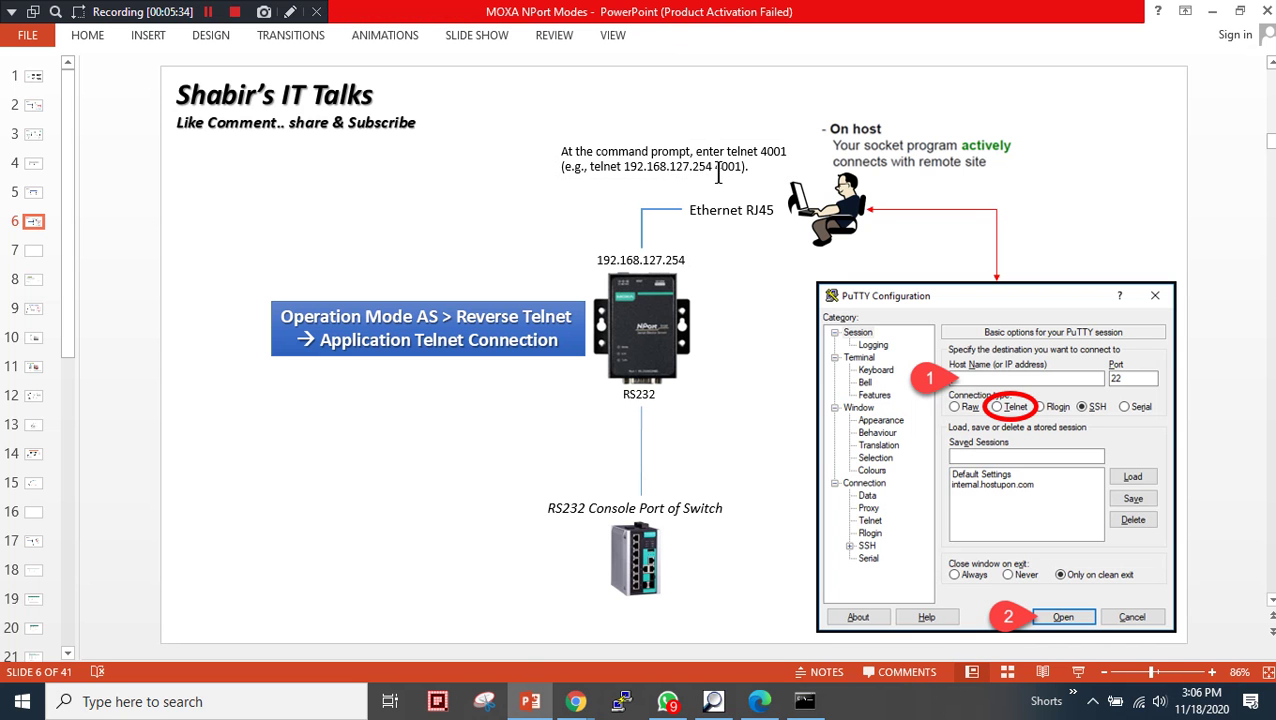
- Point out the 4001 local TCP port value on the Moxa operating settings page
click(758, 701)
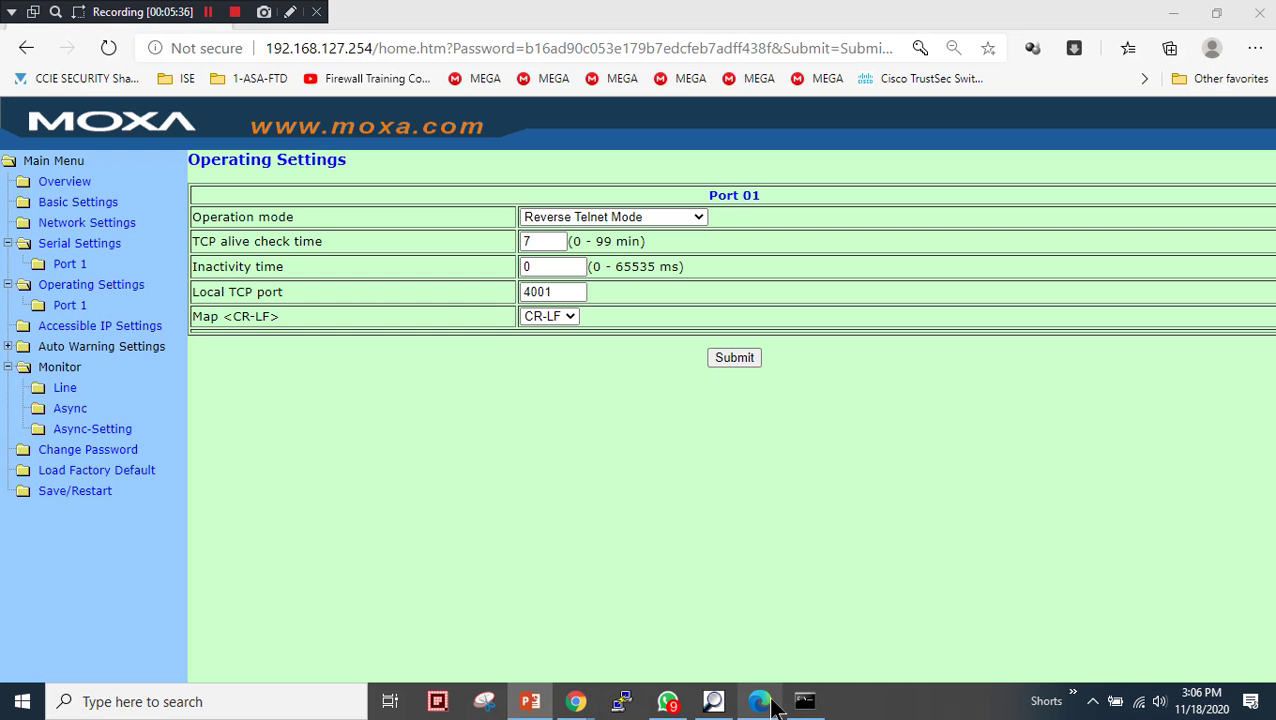
drag(556, 292, 490, 296)
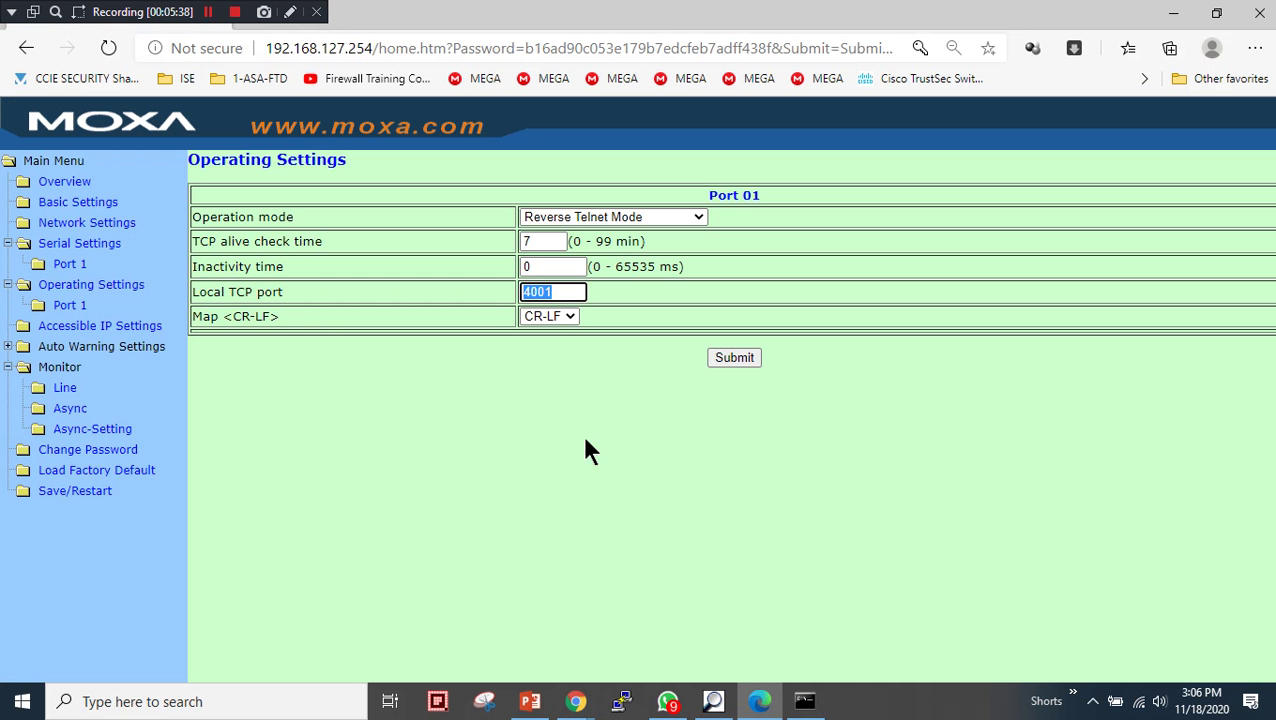
click(500, 378)
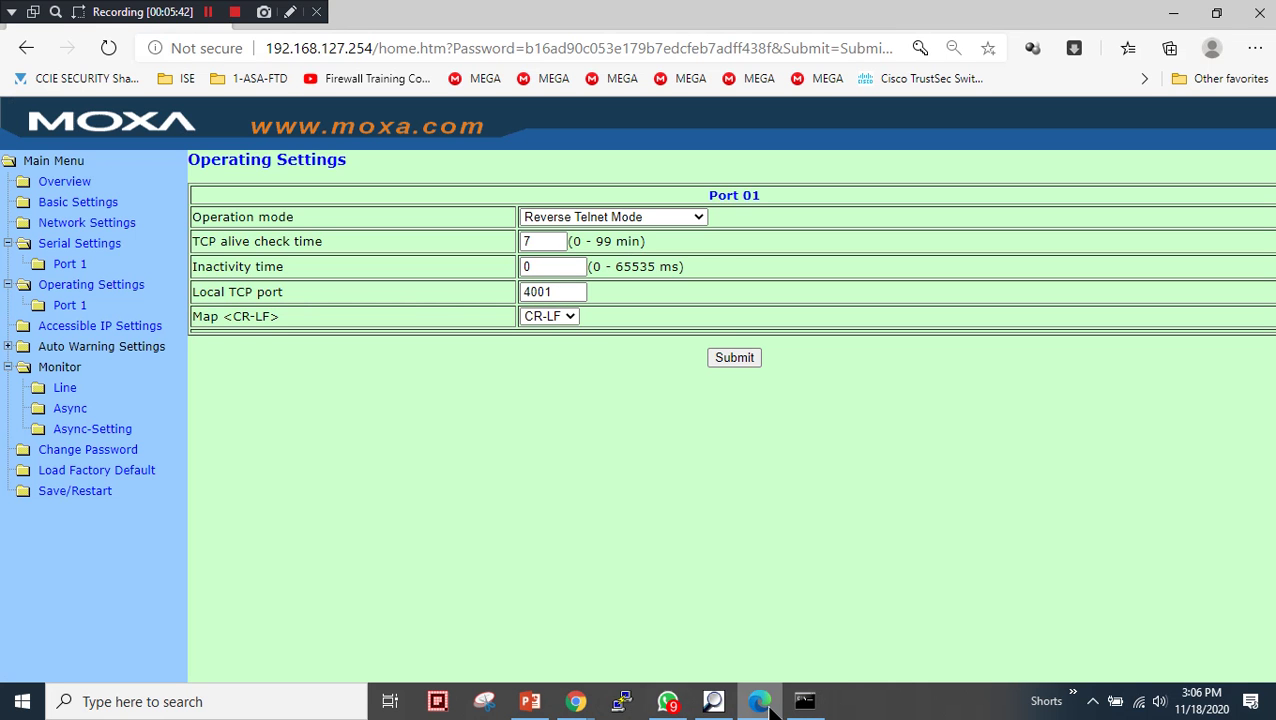
- Run 'telnet 192.168.127.254 4001' and press Enter to get the device's login prompt
click(805, 701)
click(1050, 324)
text(4)
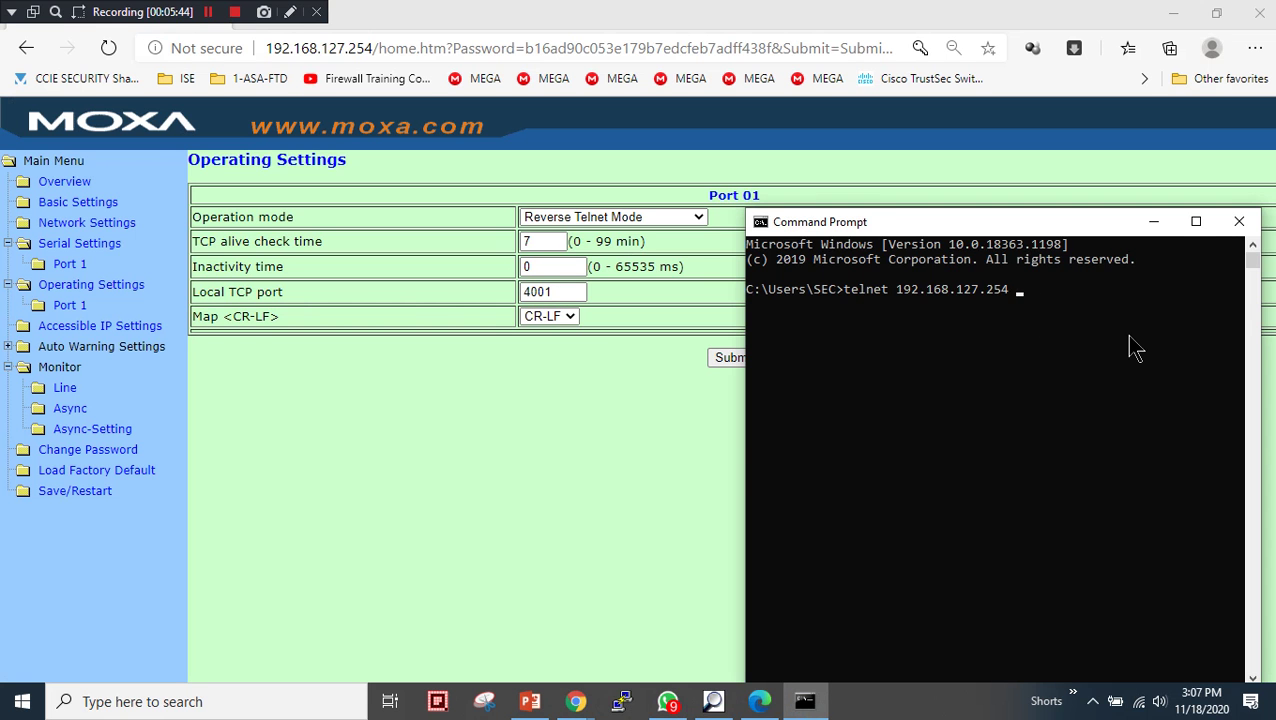
text(001)
key(Return)
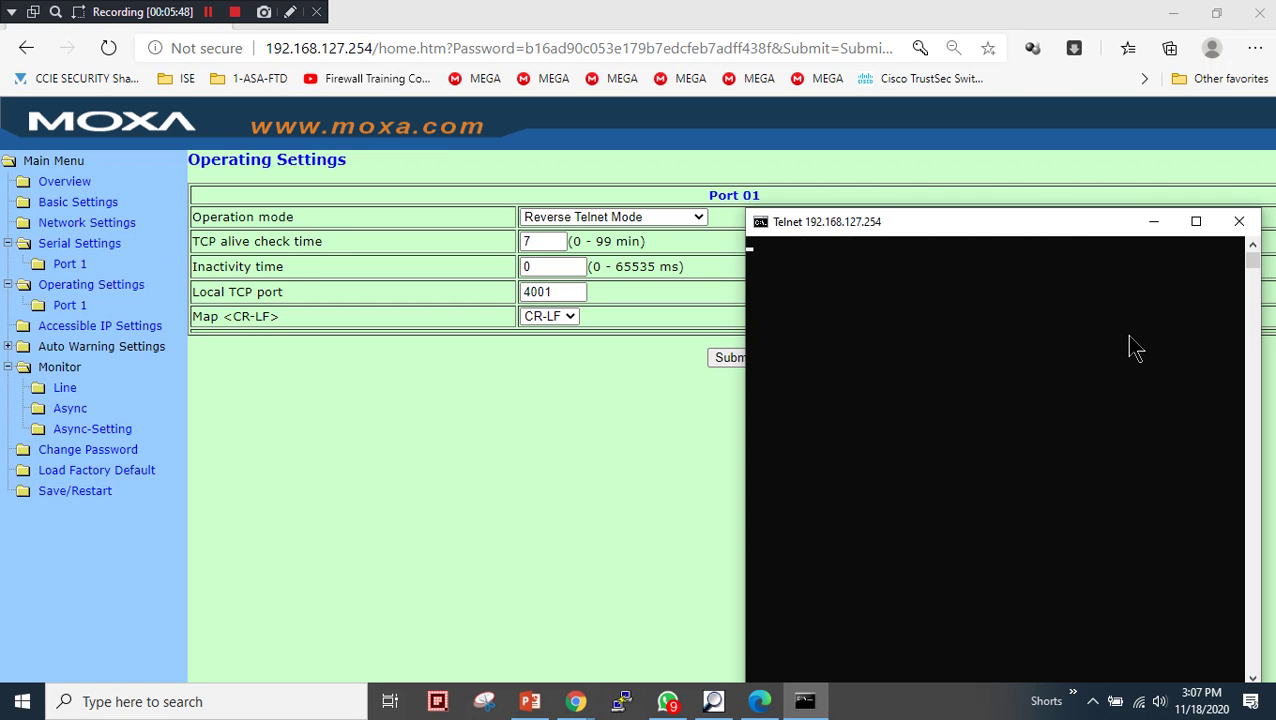
key(Return)
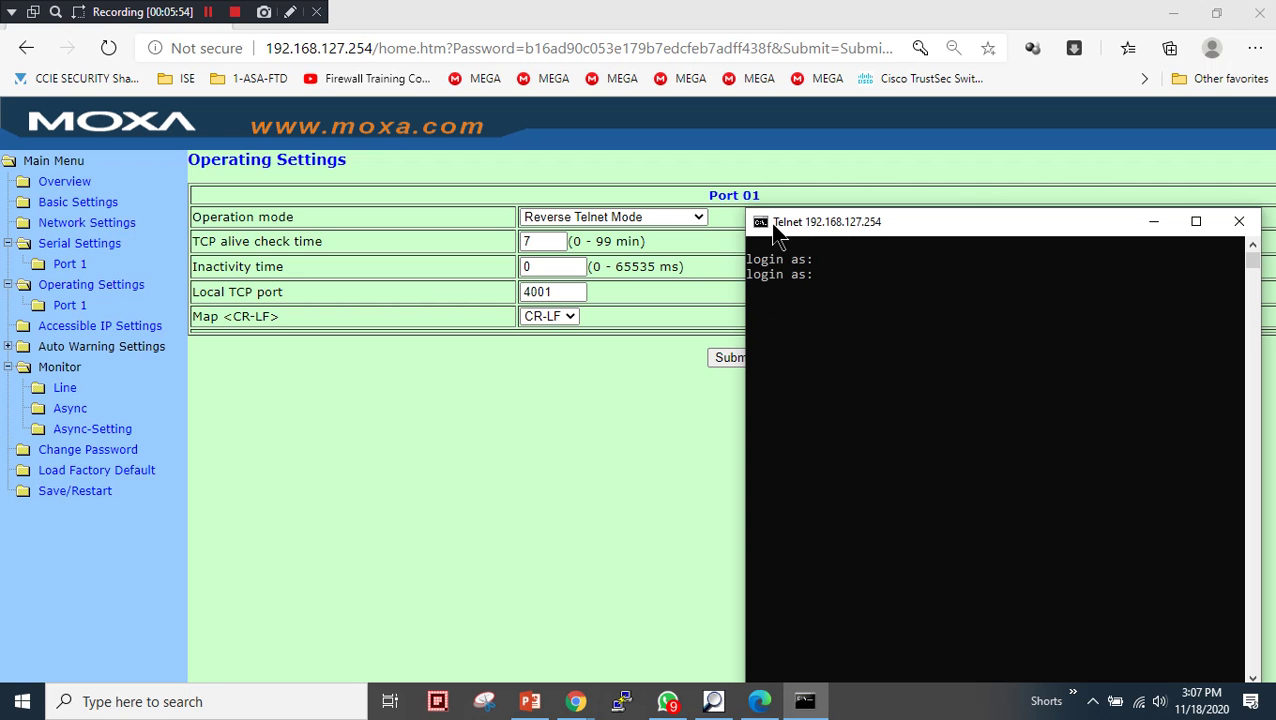
drag(773, 224, 792, 219)
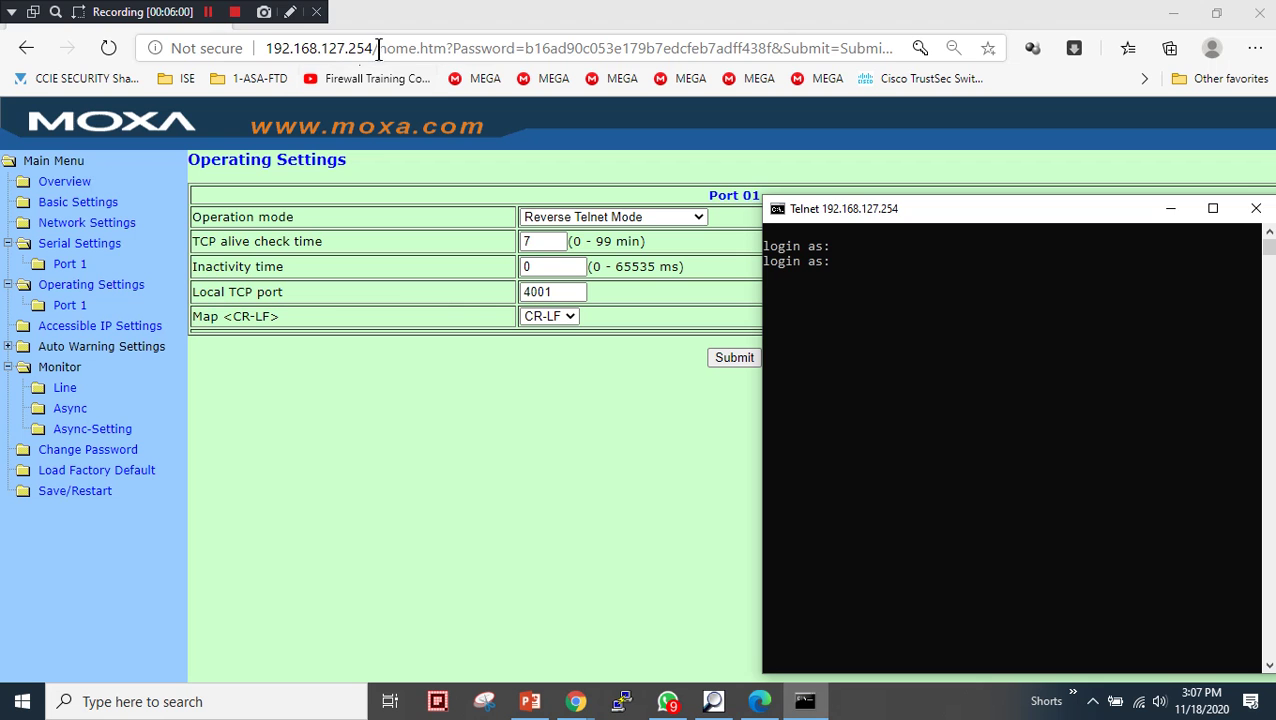
- Highlight the NPort IP in the URL, then enter the router login name in Telnet
drag(375, 48, 256, 48)
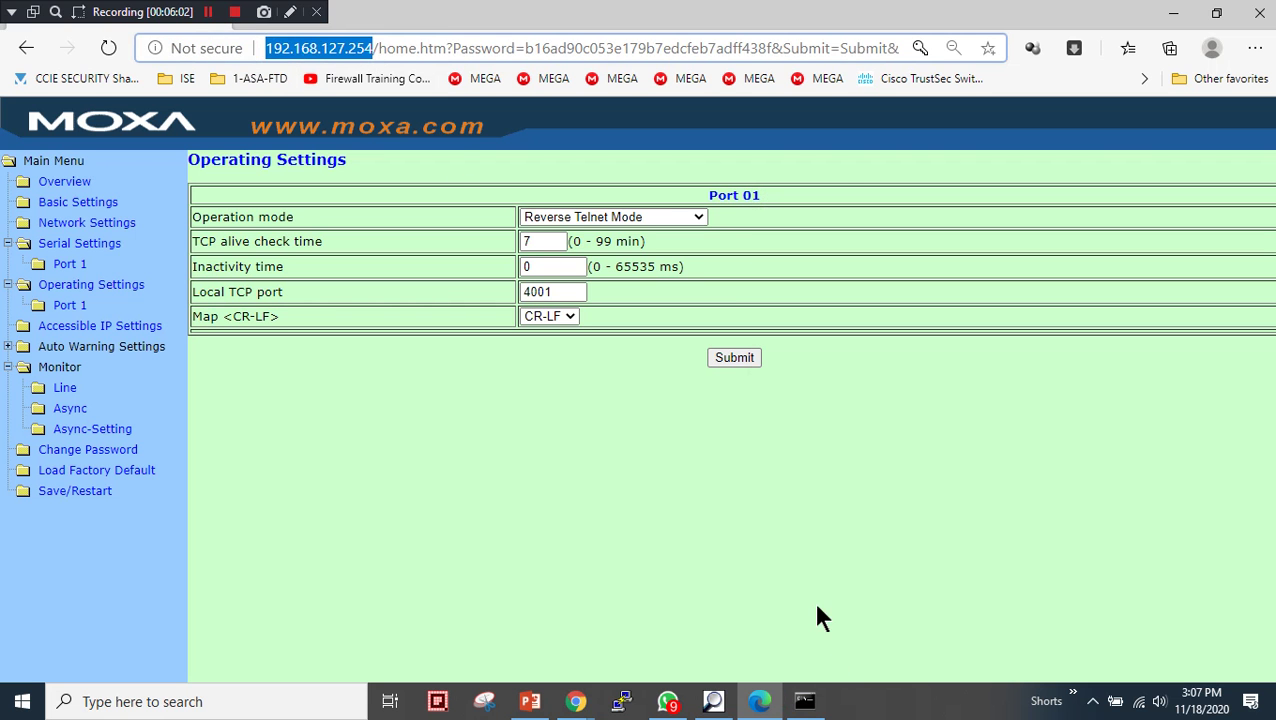
click(804, 701)
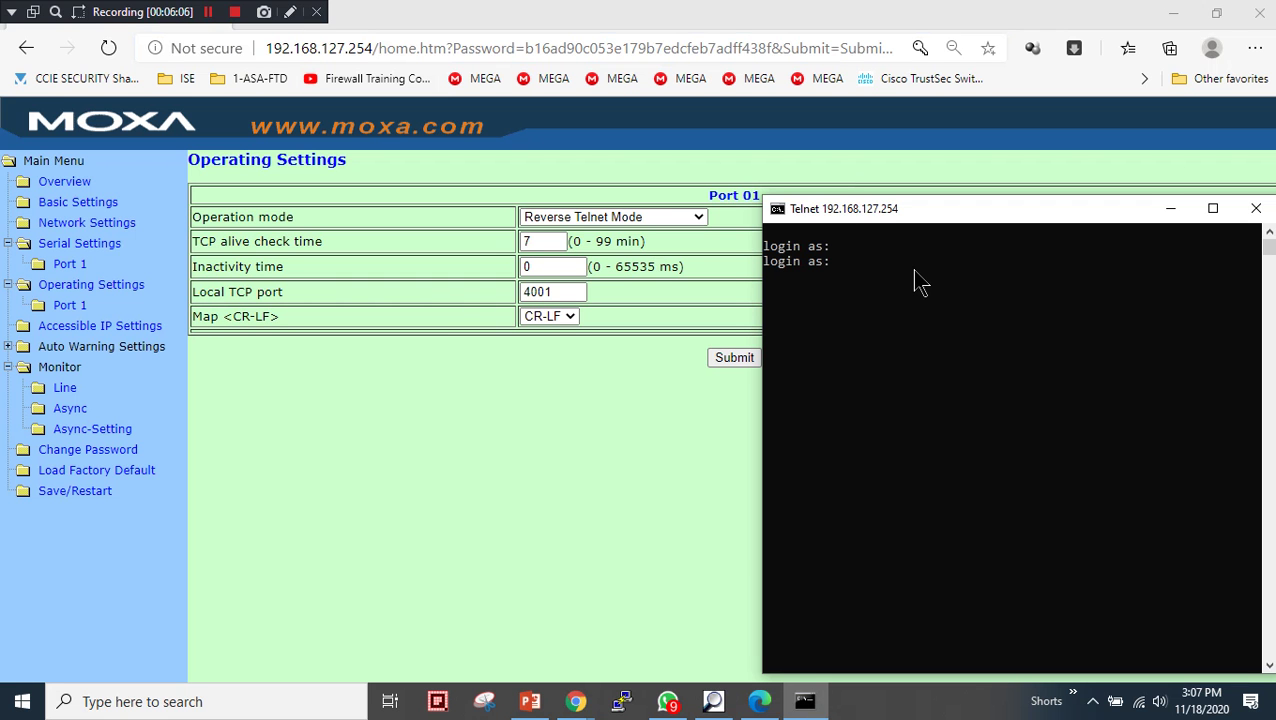
text(admin)
key(Return)
key(Return)
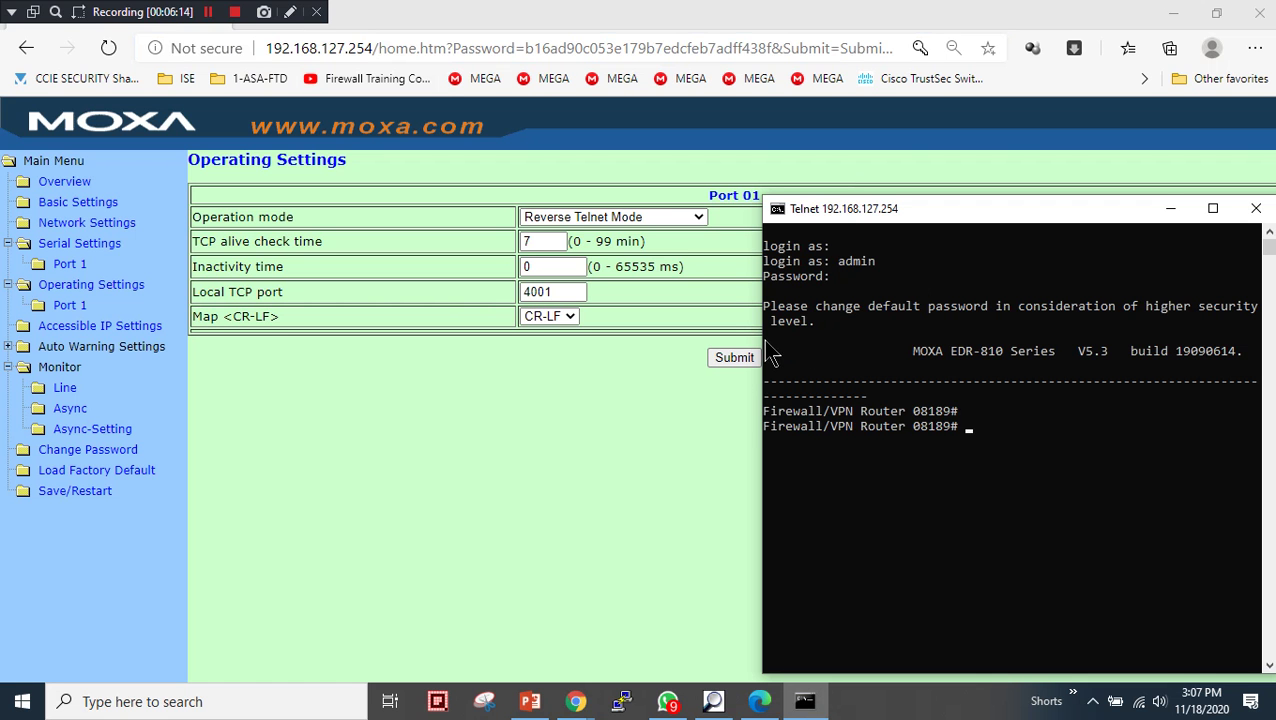
- Resize and reposition the Telnet window and print fresh Firewall/VPN Router prompts
drag(762, 338, 561, 338)
click(910, 520)
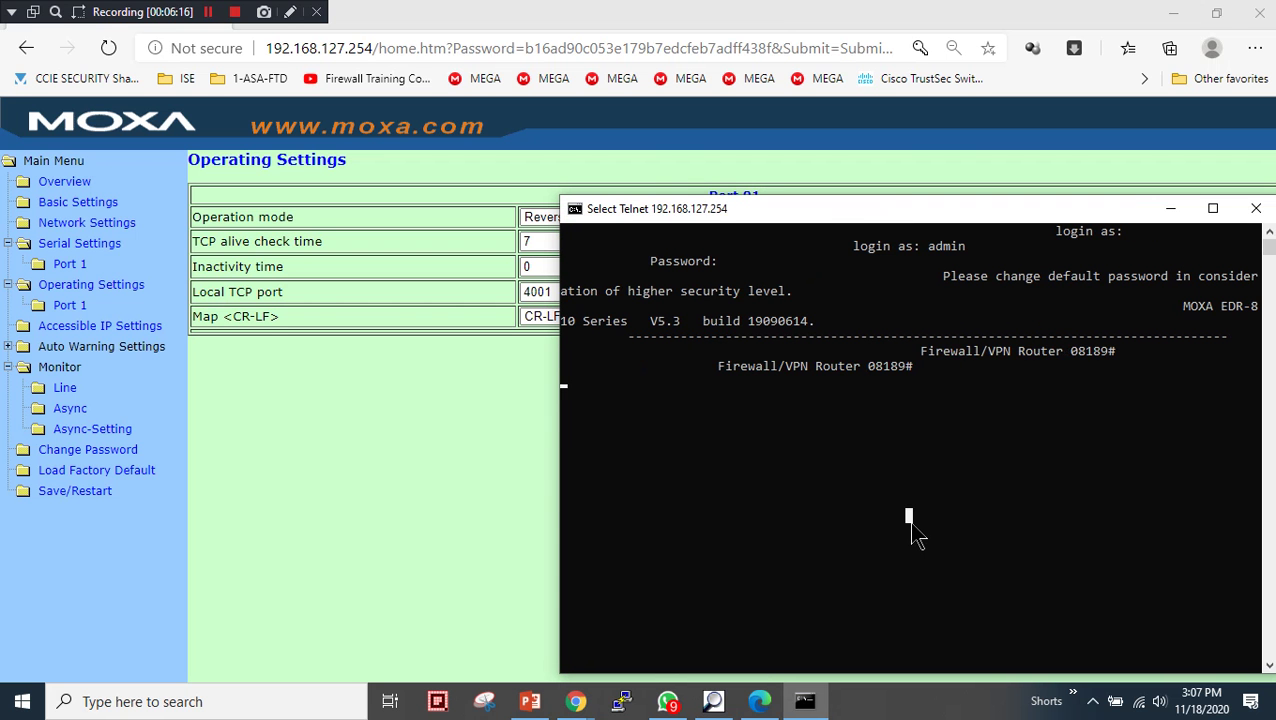
key(Return)
key(Return)
key(Return)
key(Return)
key(Return)
key(Return)
key(Return)
key(Return)
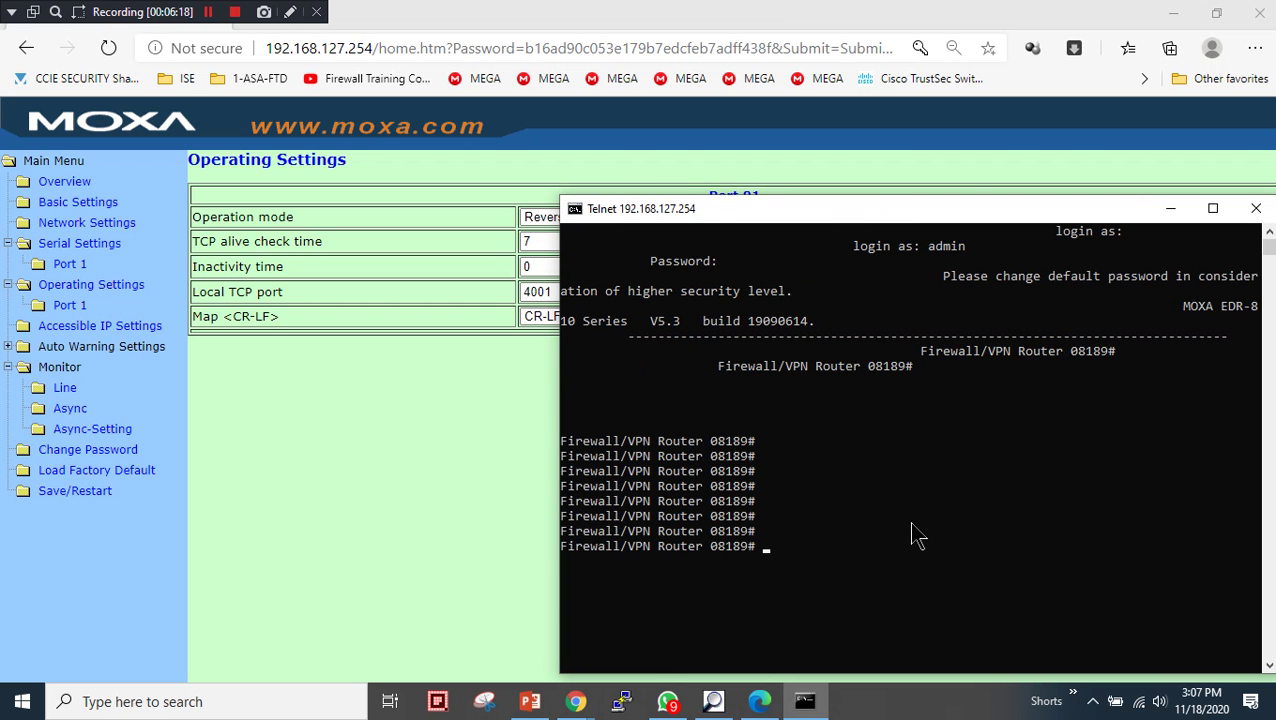
drag(944, 212, 712, 183)
click(637, 500)
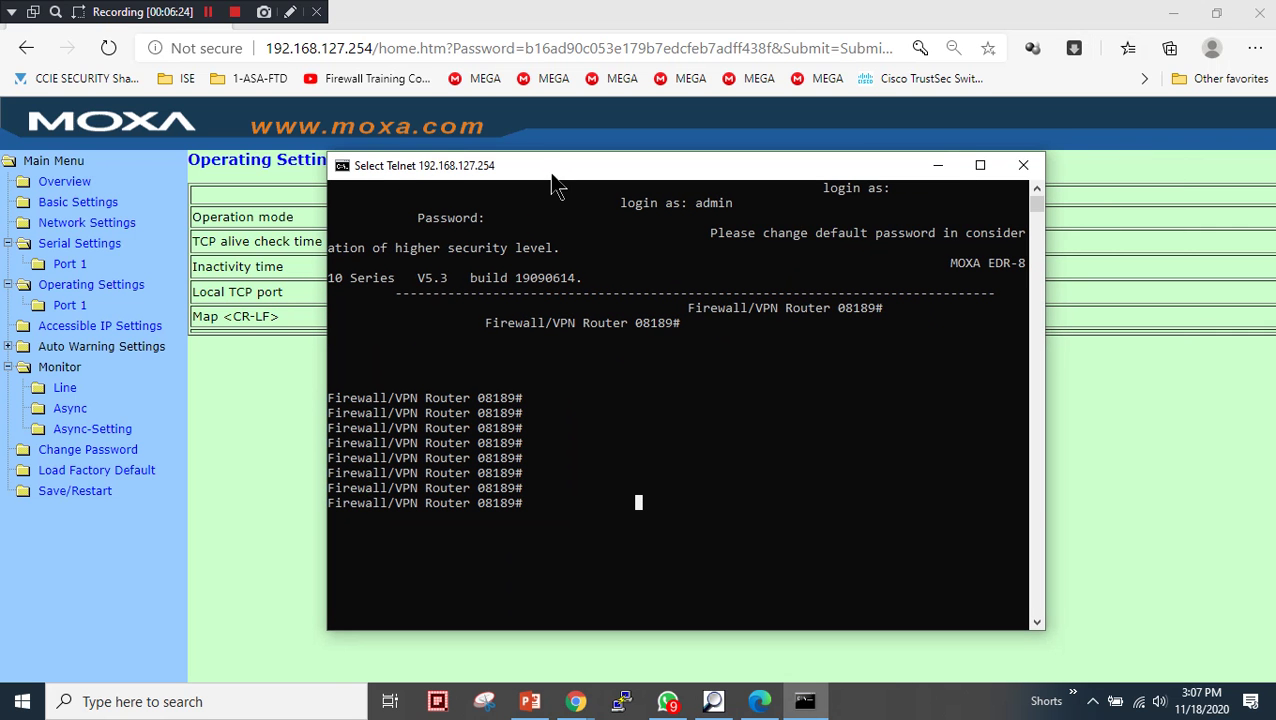
drag(549, 181, 819, 247)
- On Monitor Line, highlight connected client IP 192.168.127.70 for port 1
click(64, 388)
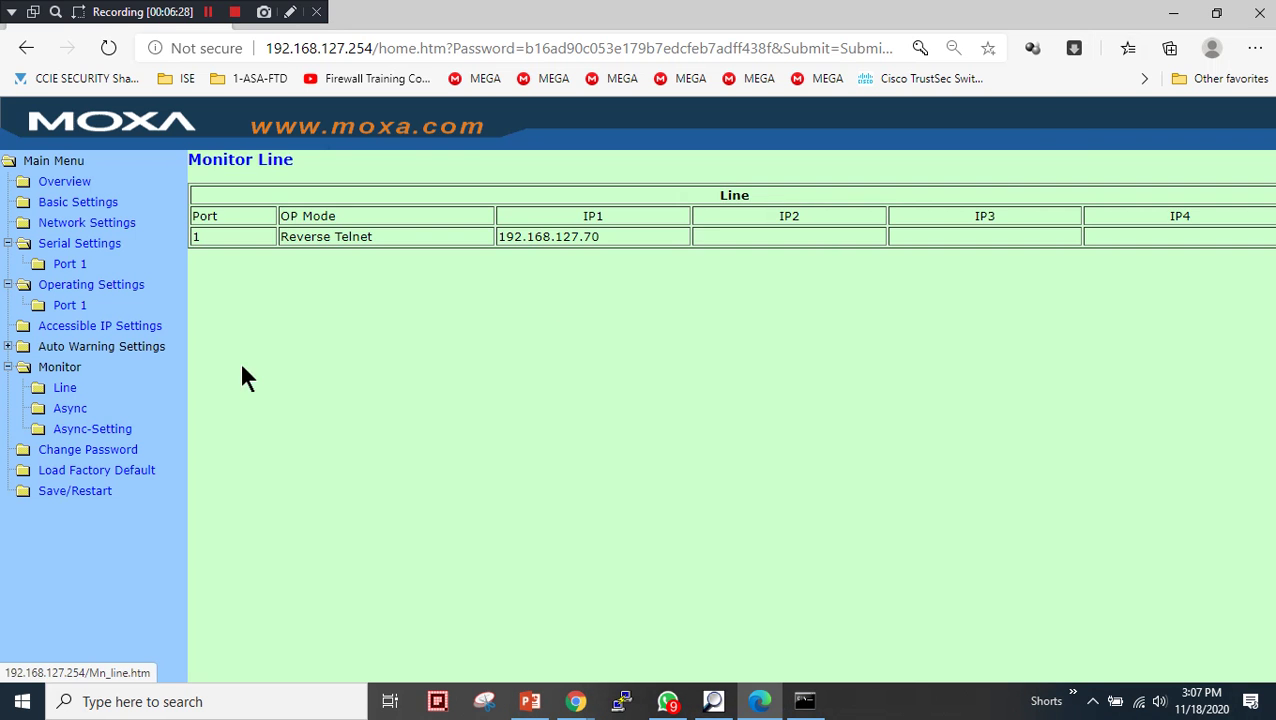
drag(600, 240, 494, 240)
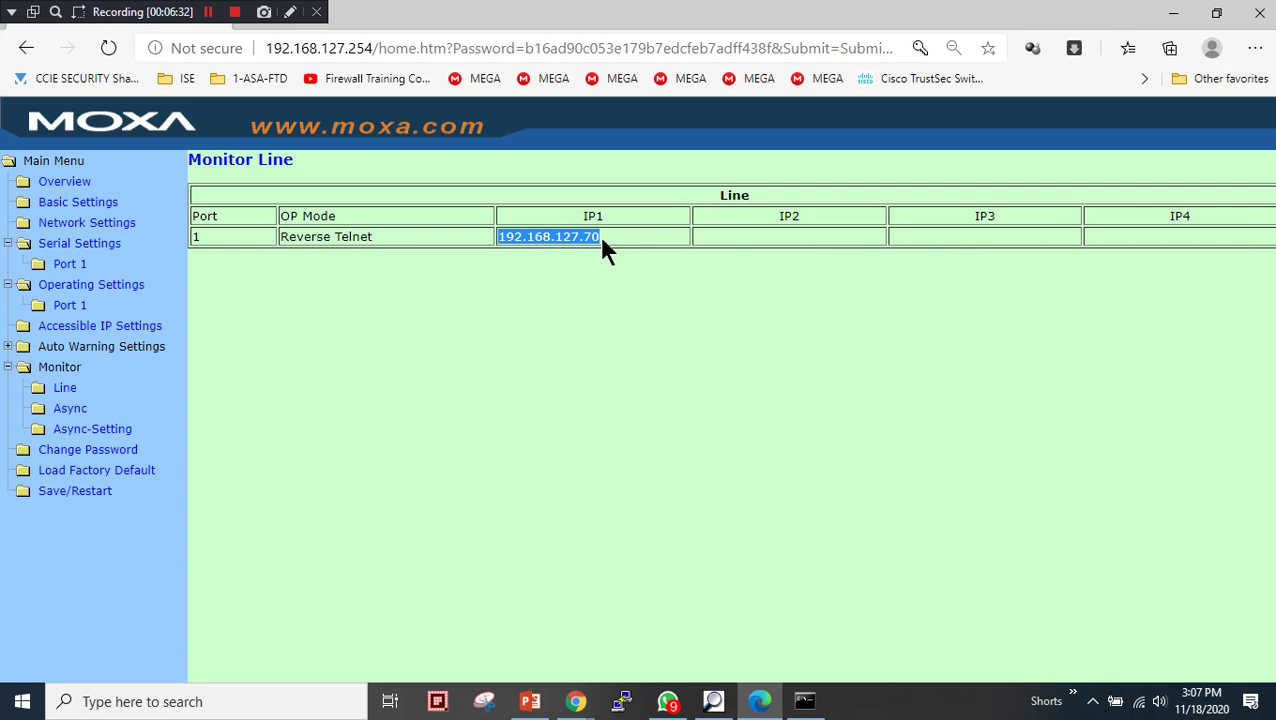
drag(601, 240, 549, 240)
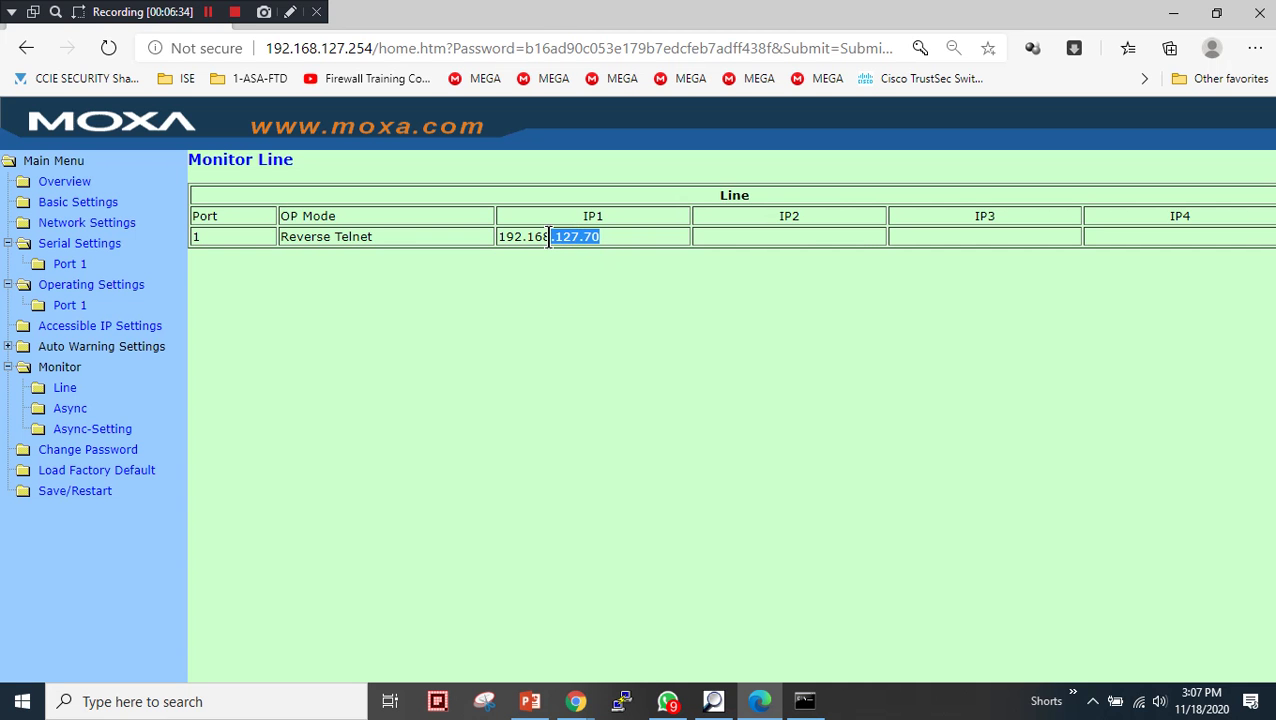
- Show the Async page's TxCnt value 23, then bring the Telnet session back forward
click(70, 408)
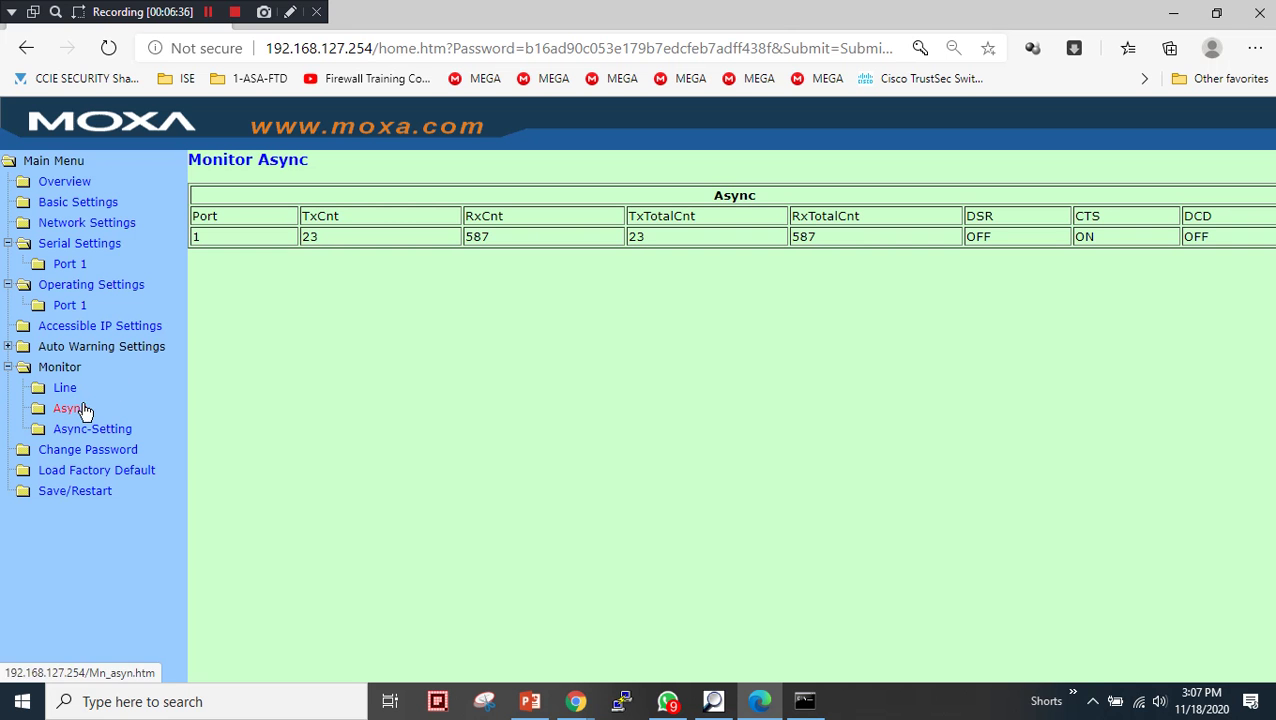
double_click(352, 239)
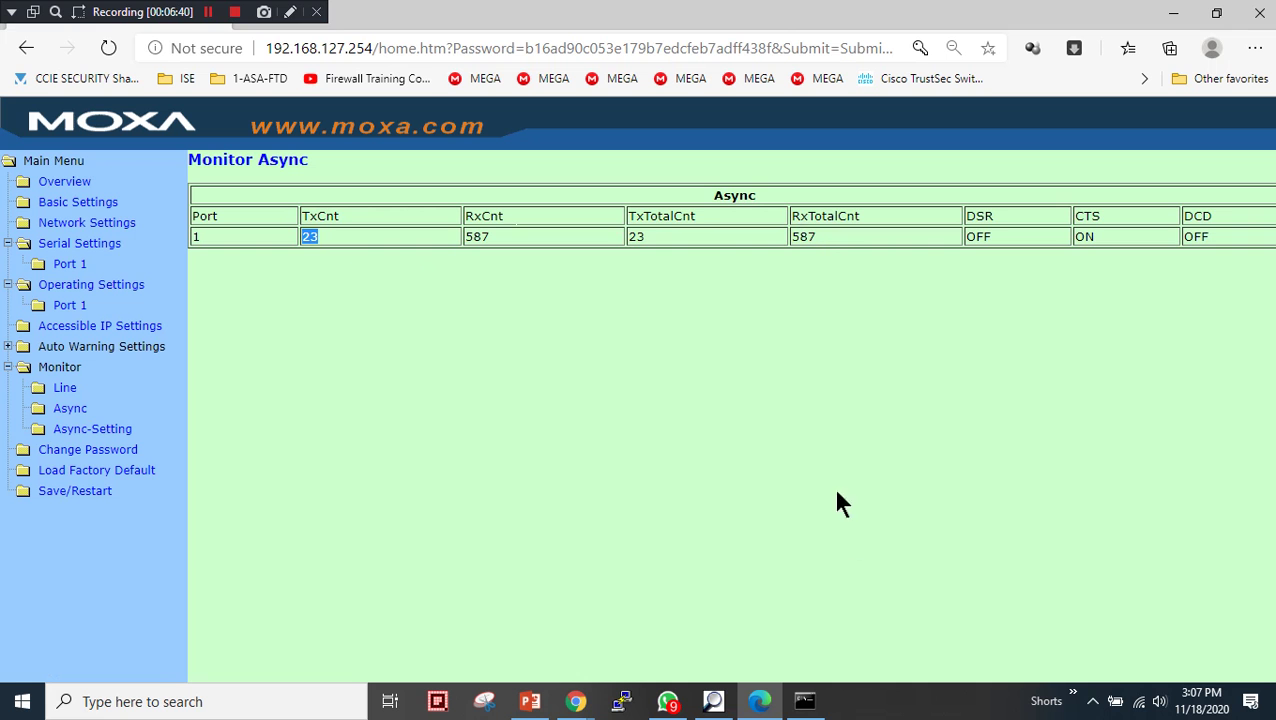
click(805, 700)
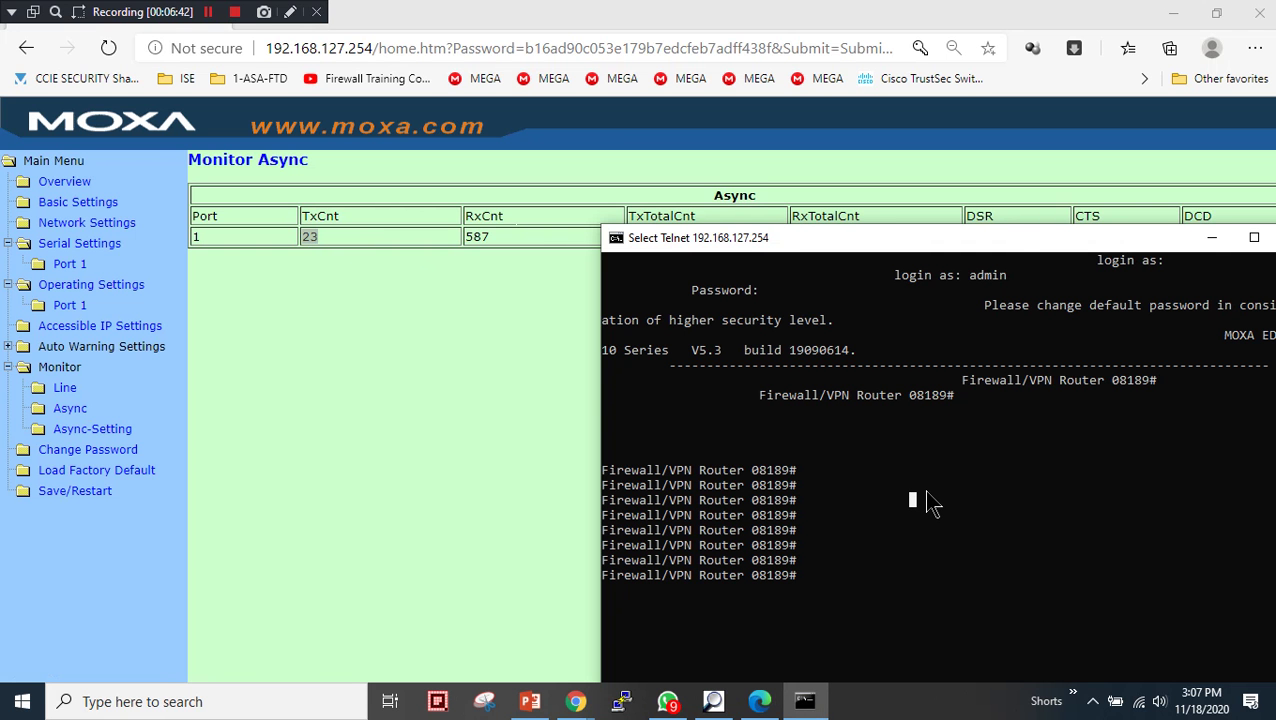